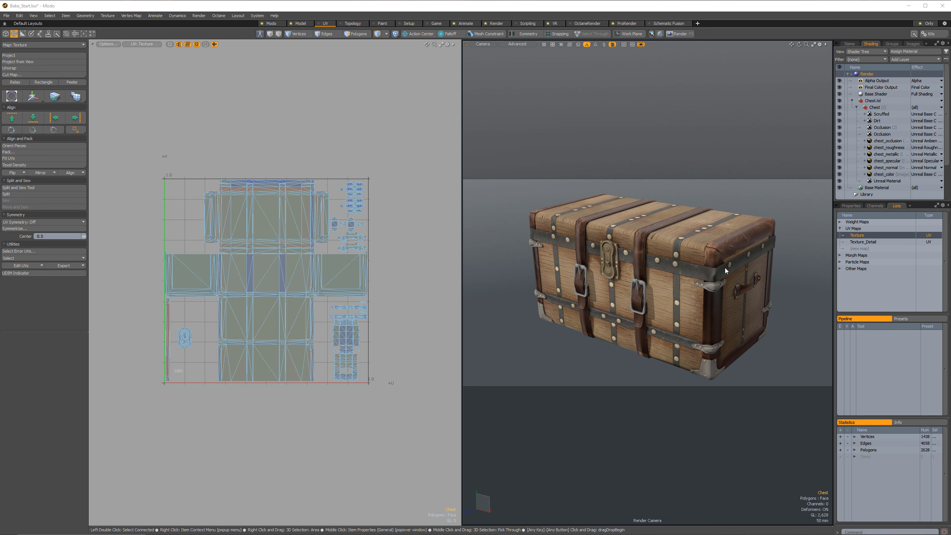
{"action": "left_click", "coordinate": [525, 394]}
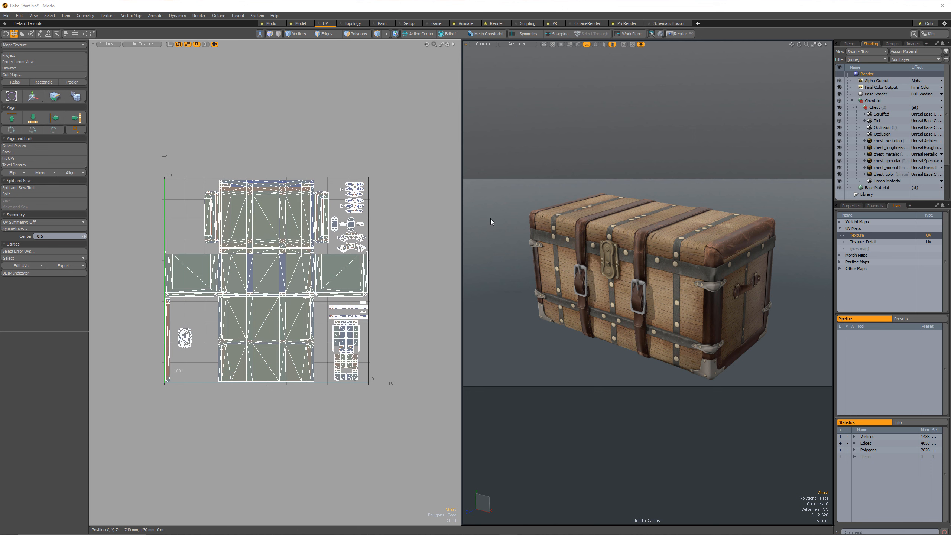
{"action": "left_click", "coordinate": [143, 45]}
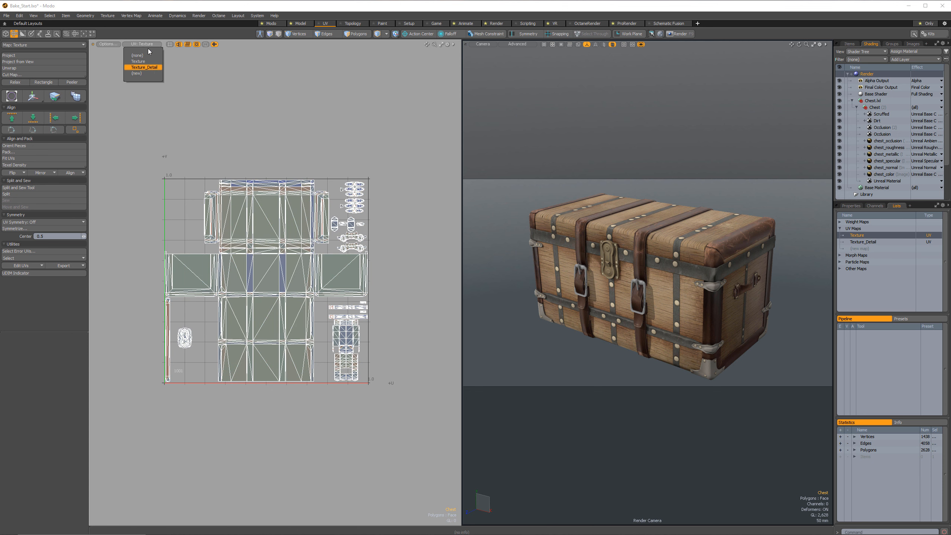
{"action": "left_click", "coordinate": [224, 69]}
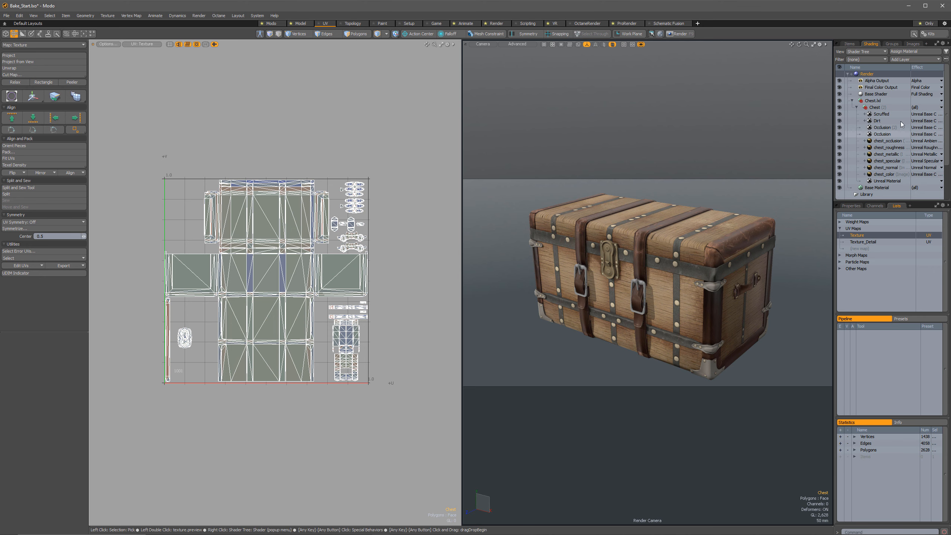
Hide the Scuffed, Dirt and both Occlusion layers of the Chest material in the Shader Tree, and widen the tree for readability.
{"action": "left_click_drag", "start_coordinate": [841, 134], "coordinate": [843, 112]}
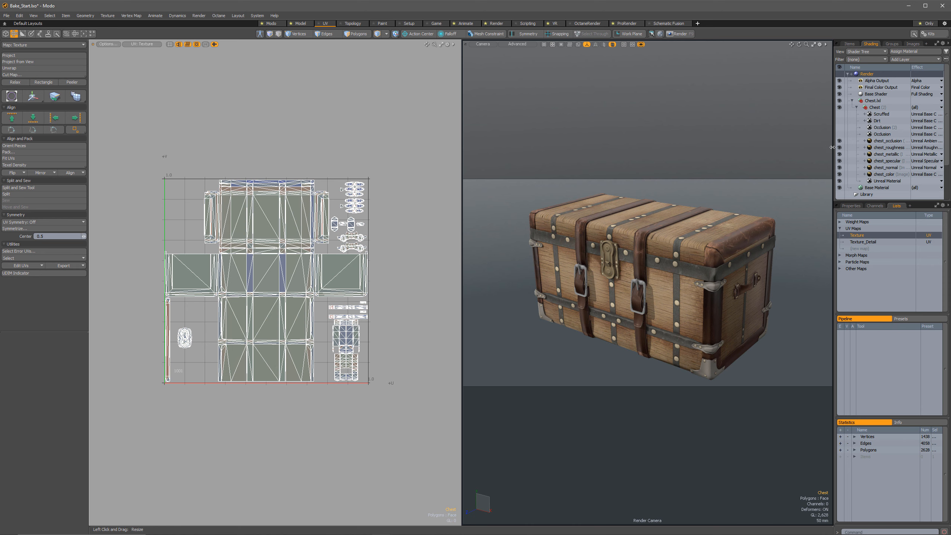
{"action": "left_click_drag", "start_coordinate": [830, 148], "coordinate": [801, 148]}
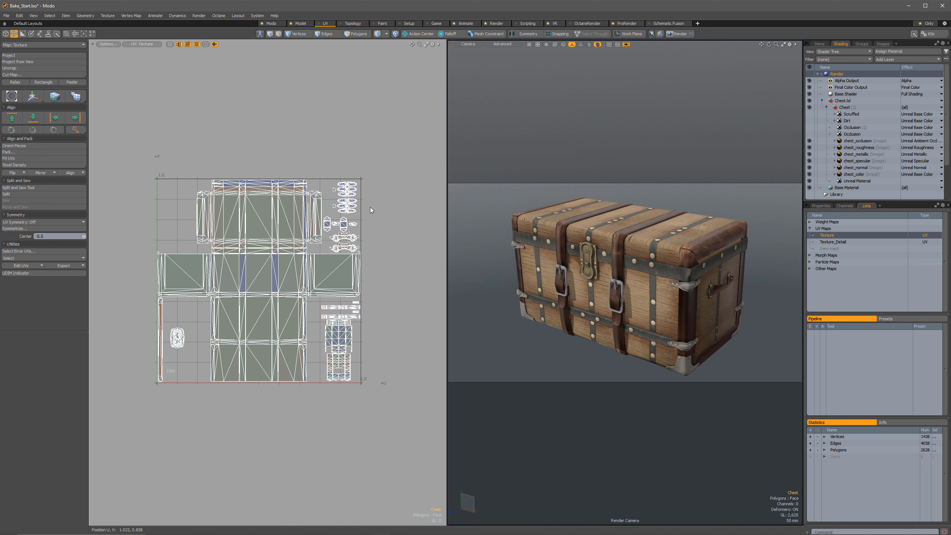
Examine the chest_color texture image to see how it is laid out against the current UVs.
{"action": "double_click", "coordinate": [851, 174]}
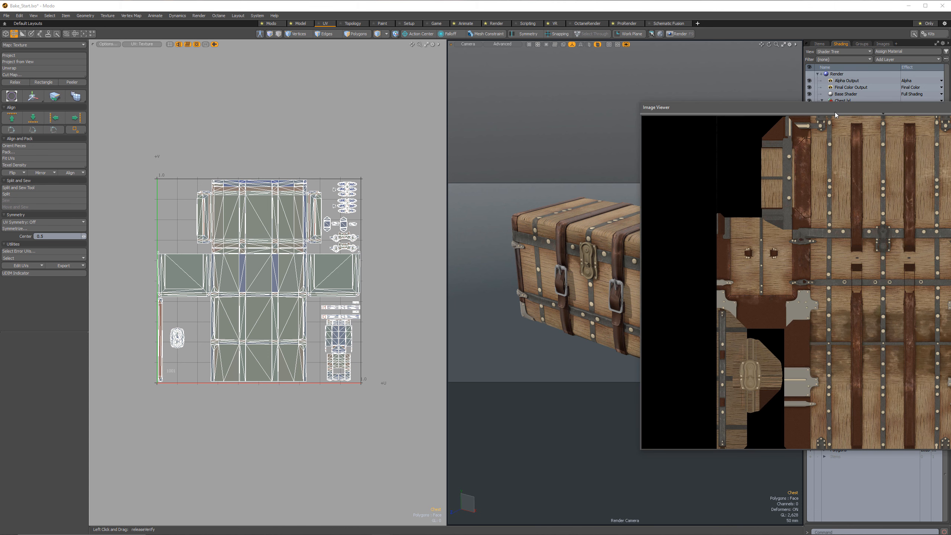
{"action": "left_click_drag", "start_coordinate": [836, 112], "coordinate": [584, 103]}
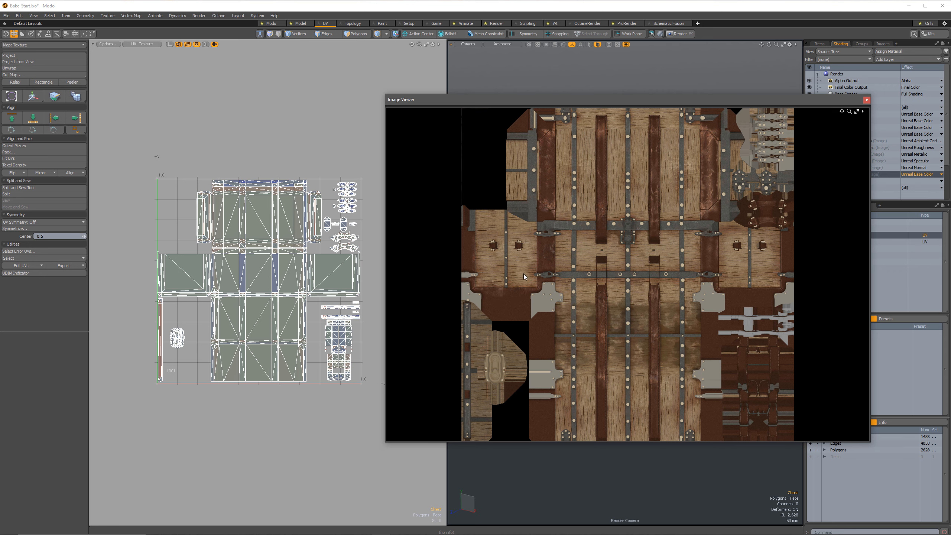
{"action": "left_click", "coordinate": [866, 100]}
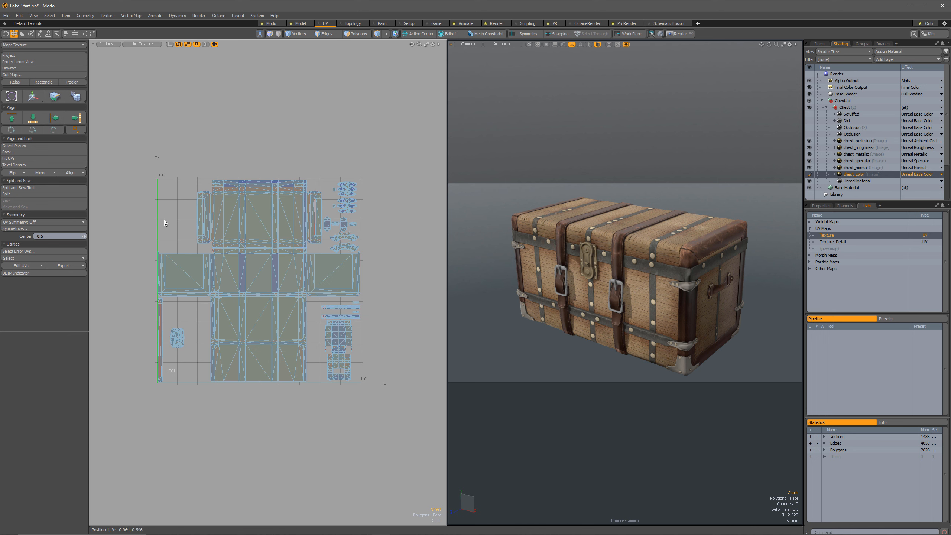
Copy the Texture UV map and paste its coordinates into a new UV map named Transfer.
{"action": "right_click", "coordinate": [826, 239]}
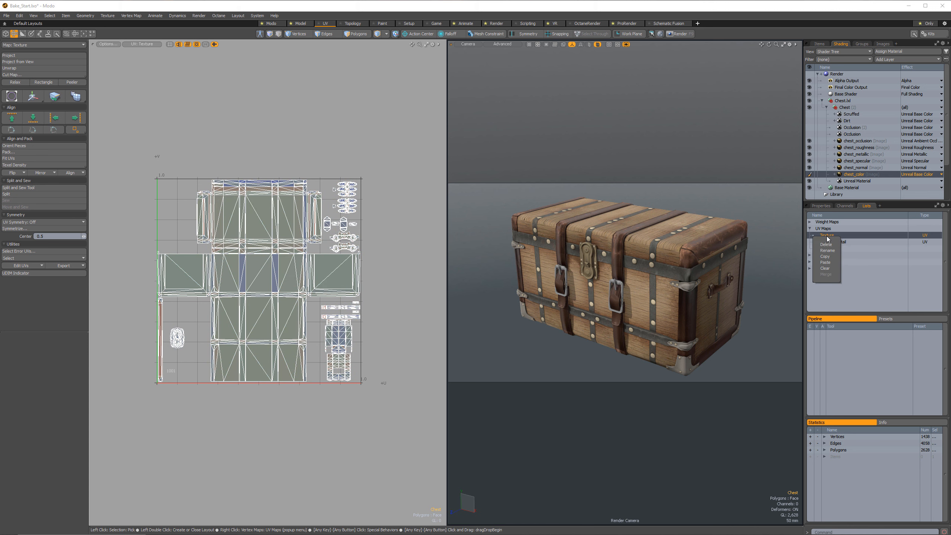
{"action": "left_click", "coordinate": [825, 258]}
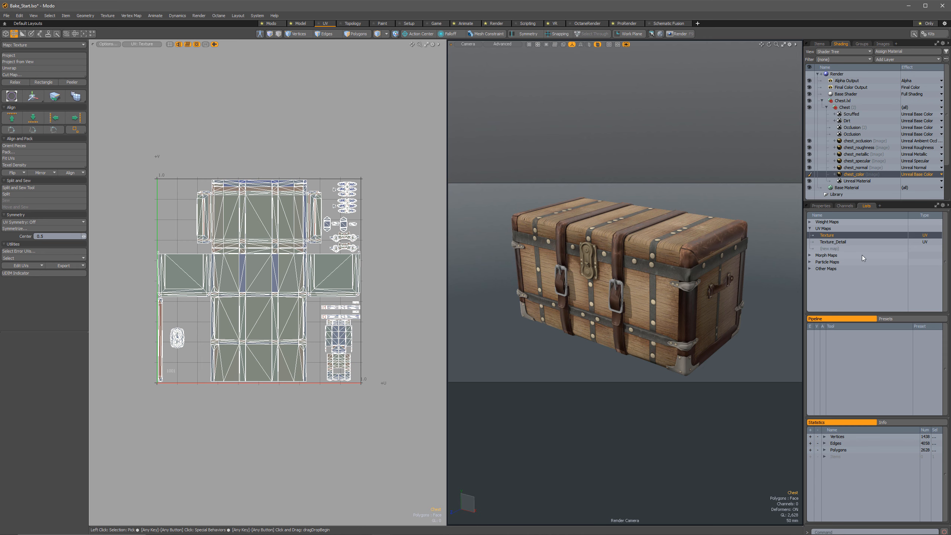
{"action": "left_click", "coordinate": [833, 249]}
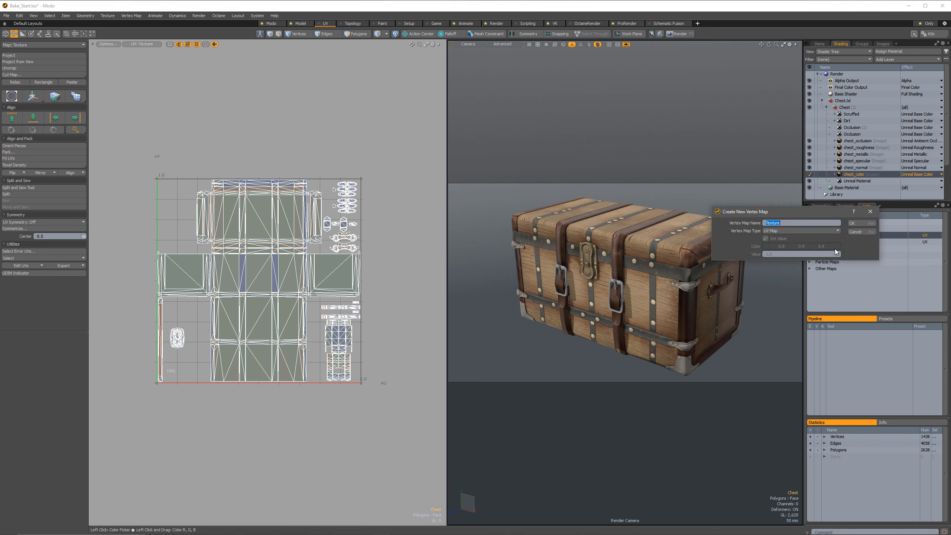
{"action": "type", "text": "Transfer"}
{"action": "key", "text": "Return"}
{"action": "right_click", "coordinate": [836, 248]}
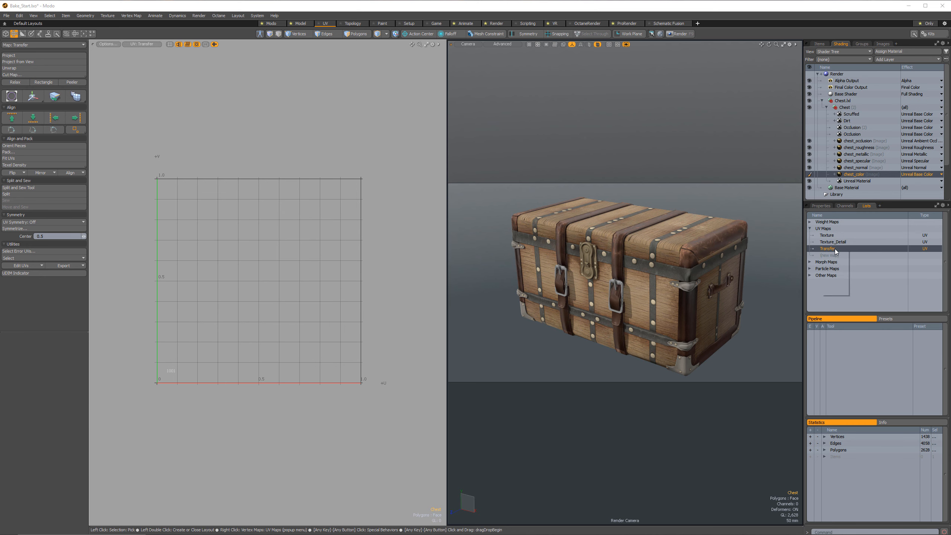
{"action": "left_click", "coordinate": [834, 281]}
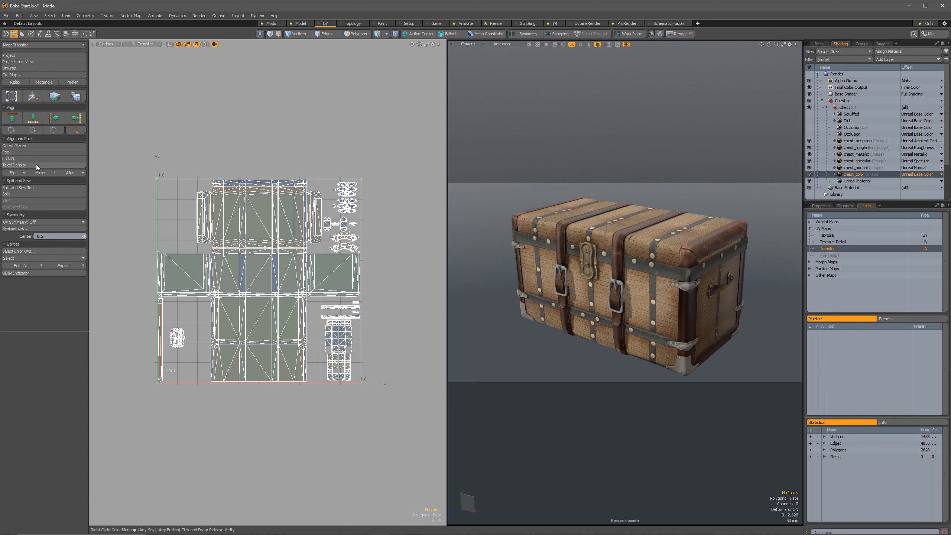
Pack the Transfer map's UVs with Pack, Stretch and Orient enabled, gaps set by pixel and a Normalized pack region.
{"action": "left_click", "coordinate": [15, 151]}
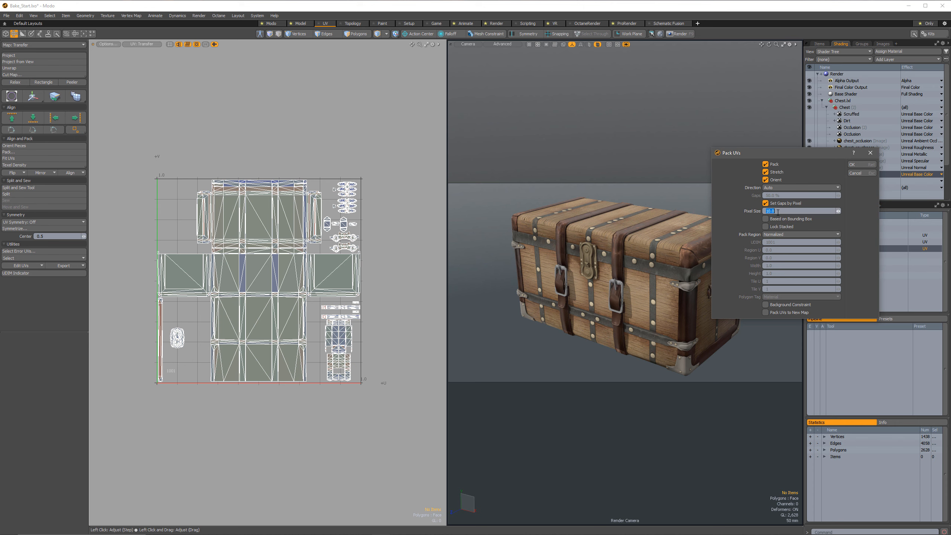
{"action": "left_click", "coordinate": [853, 165]}
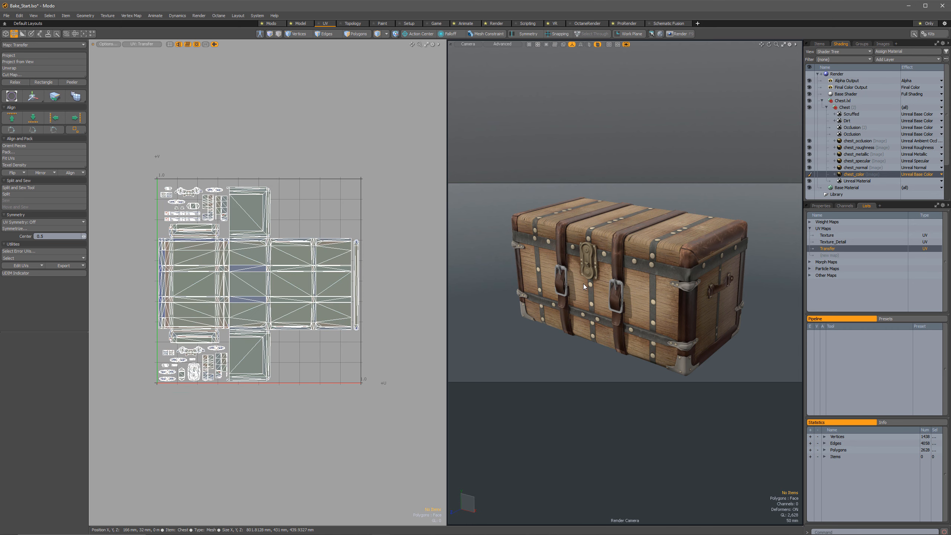
{"action": "left_click_drag", "start_coordinate": [585, 282], "coordinate": [596, 275], "text": "alt"}
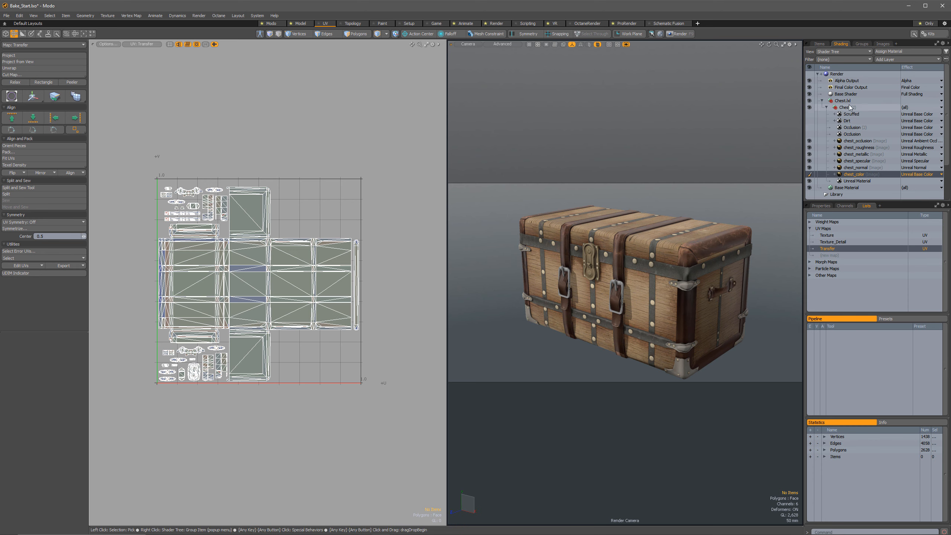
Add a new 2048 x 2048 RGBA image map to the Chest material, saved as the Targa file Diffuse_Transfer.
{"action": "left_click", "coordinate": [892, 60]}
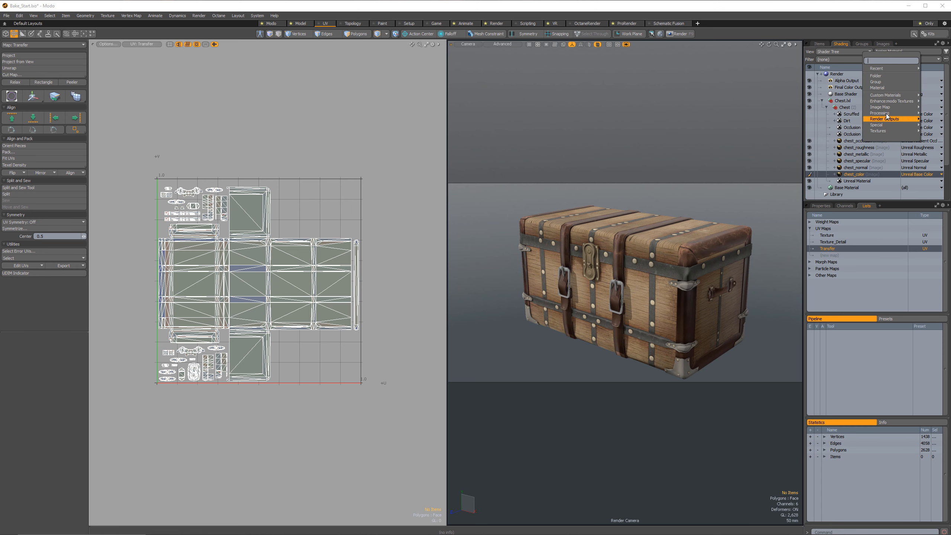
{"action": "mouse_move", "coordinate": [906, 124]}
{"action": "mouse_move", "coordinate": [906, 107]}
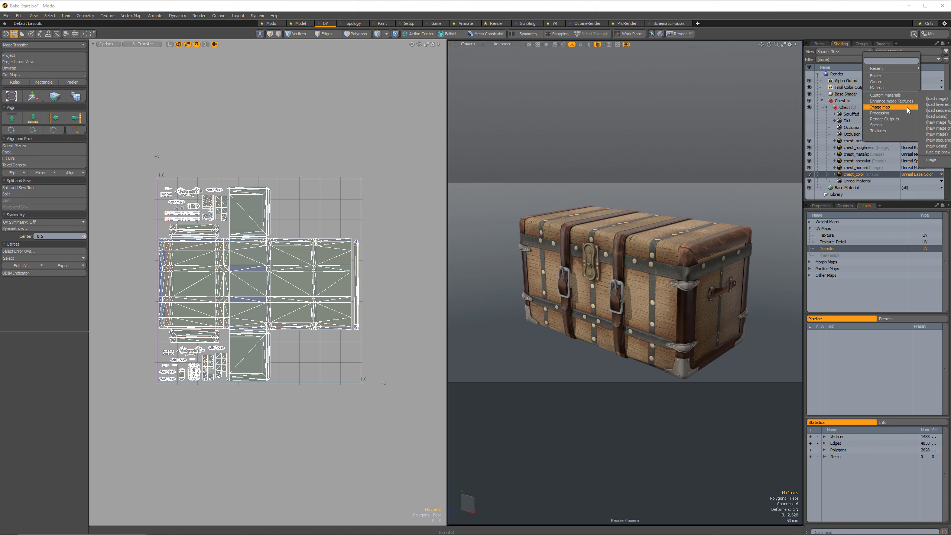
{"action": "left_click", "coordinate": [940, 135]}
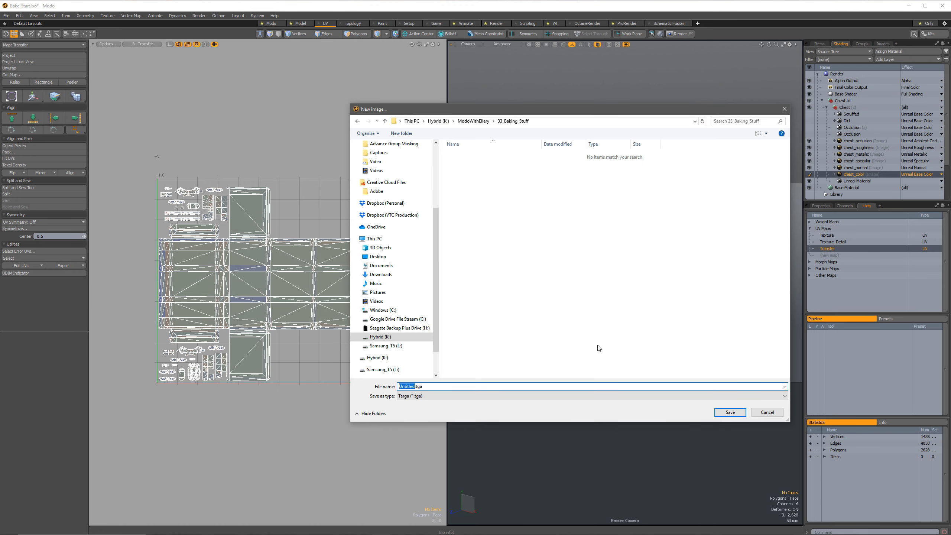
{"action": "type", "text": "Diffuse_Transfer"}
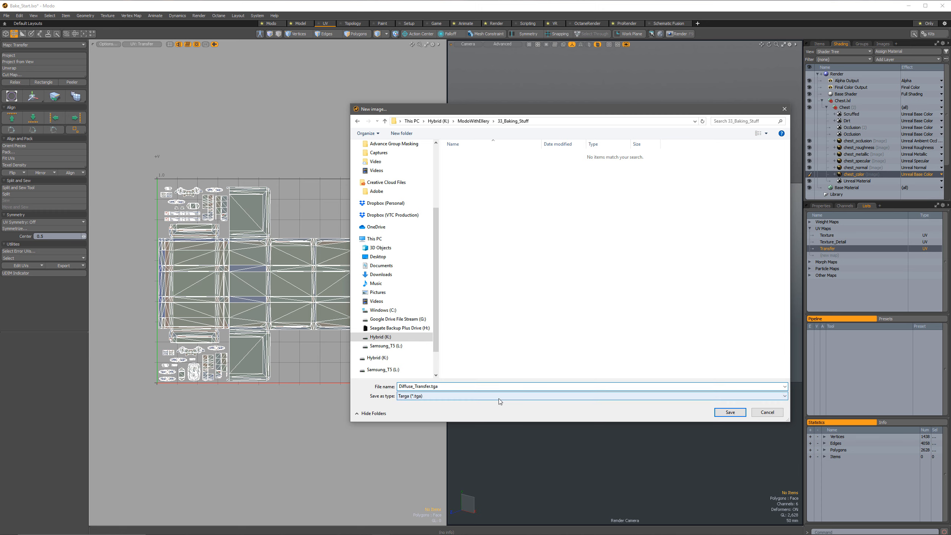
{"action": "left_click", "coordinate": [731, 412]}
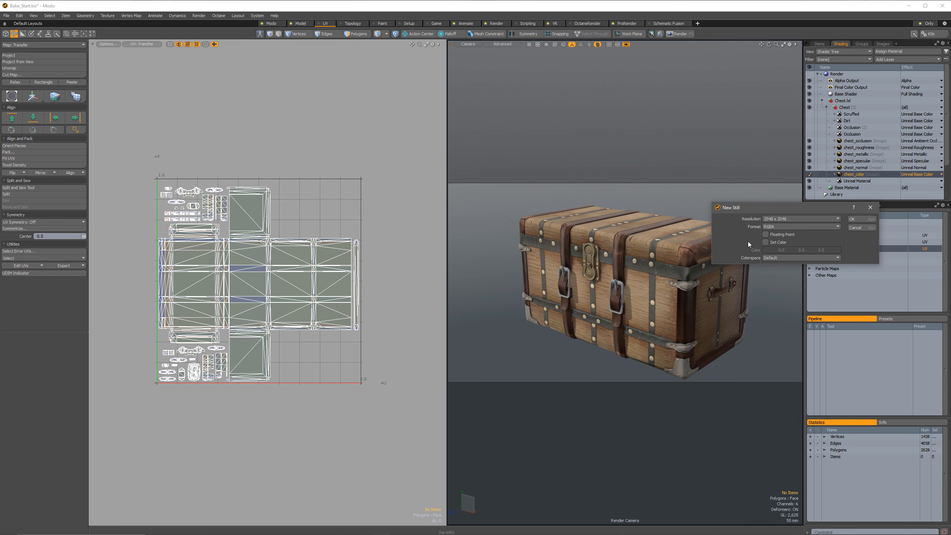
{"action": "left_click_drag", "start_coordinate": [798, 206], "coordinate": [589, 108]}
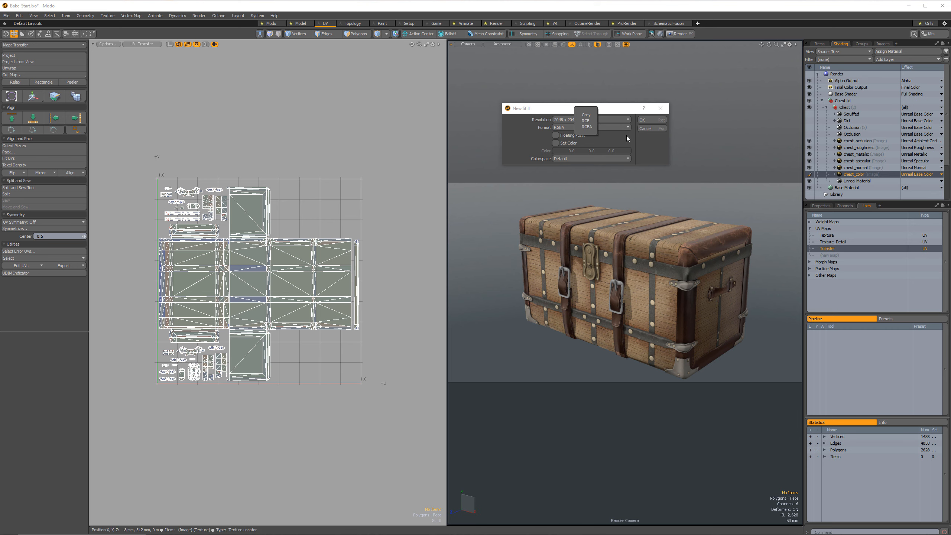
{"action": "left_click", "coordinate": [649, 118]}
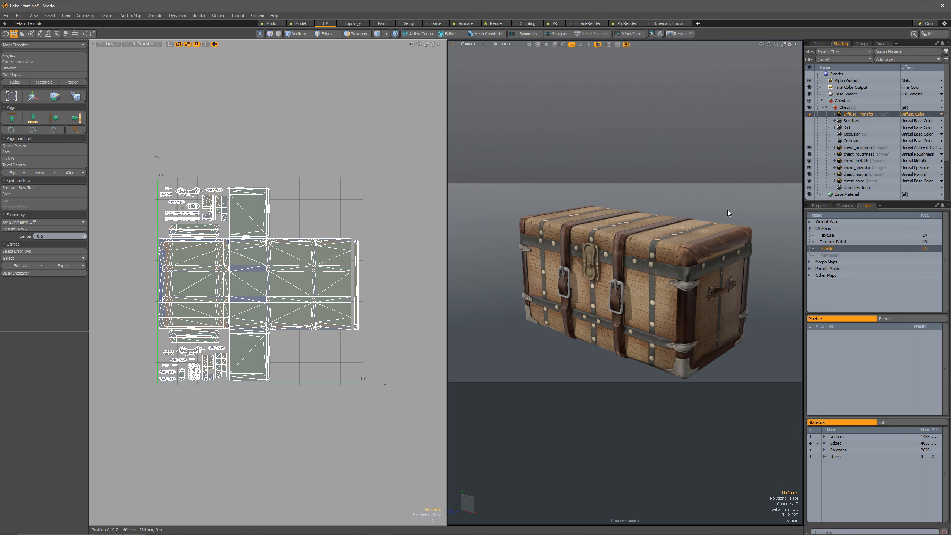
Set the Diffuse_Transfer layer's effect to Unreal Base Color.
{"action": "left_click", "coordinate": [903, 114]}
{"action": "mouse_move", "coordinate": [900, 123]}
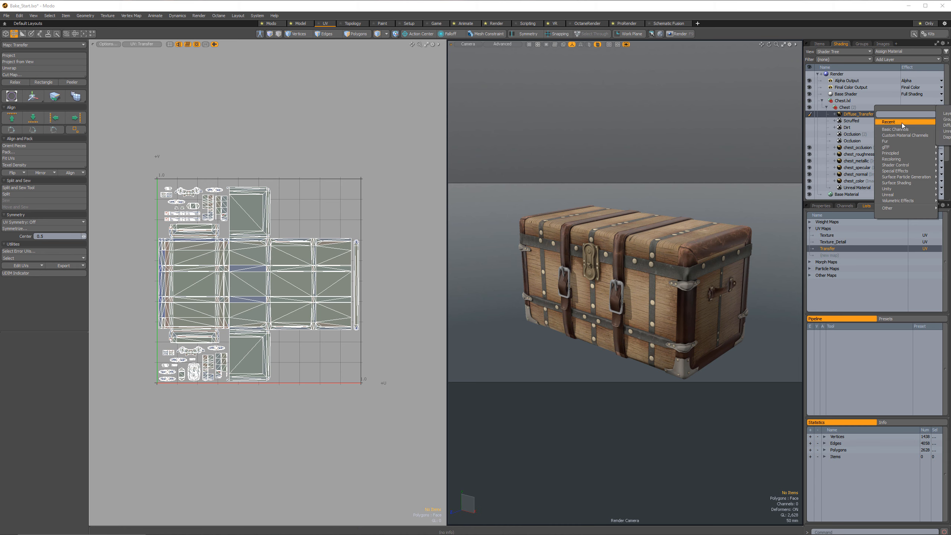
{"action": "left_click", "coordinate": [944, 125]}
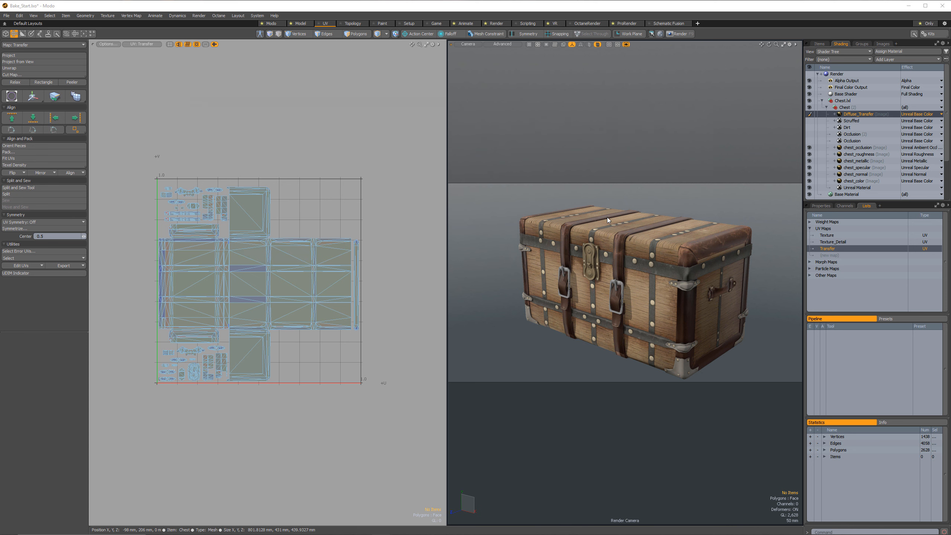
Preview the chest's render while switching the Diffuse_Transfer layer off and on to check its effect.
{"action": "key", "text": "F8"}
{"action": "left_click", "coordinate": [312, 184]}
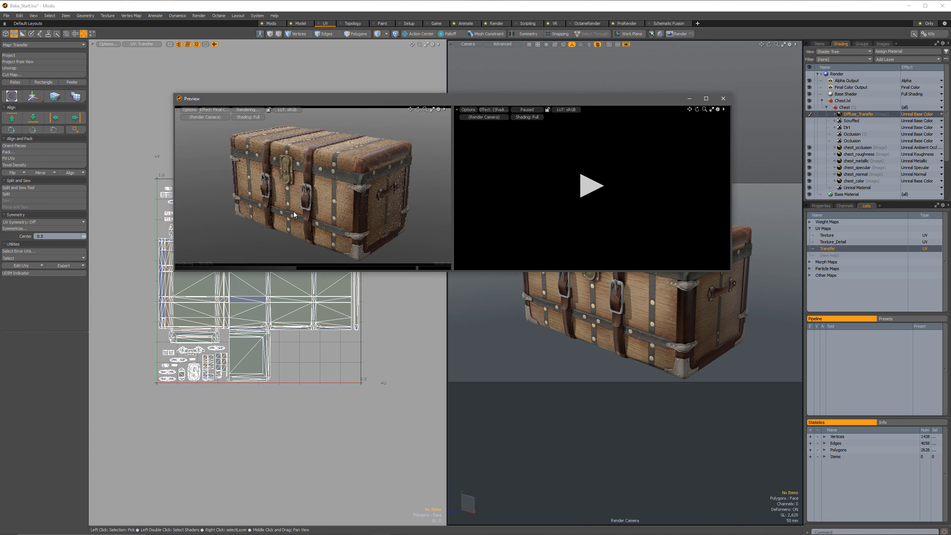
{"action": "left_click", "coordinate": [813, 113]}
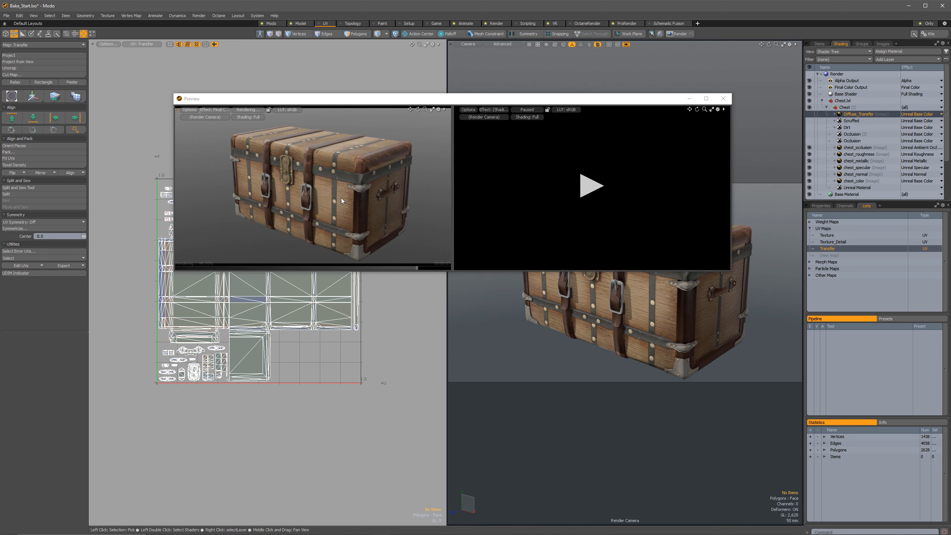
{"action": "left_click", "coordinate": [809, 114]}
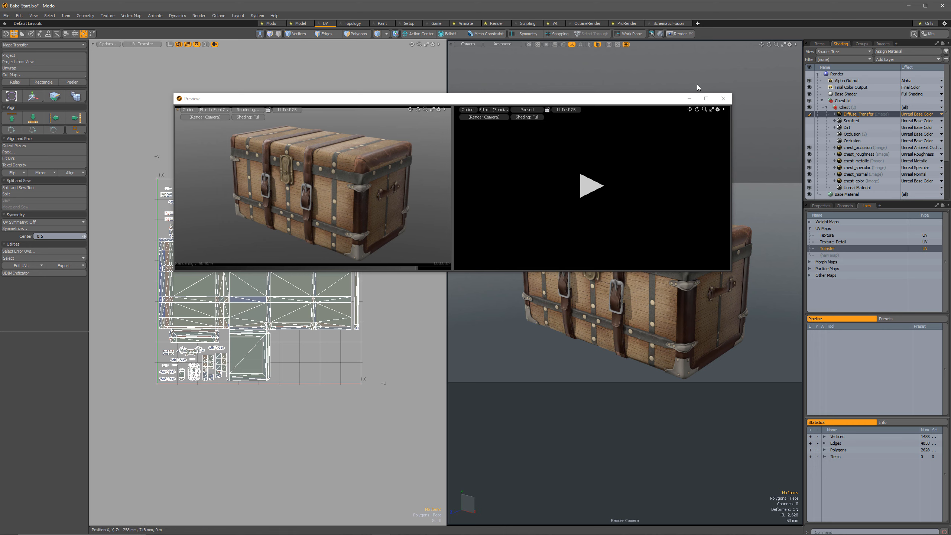
{"action": "left_click", "coordinate": [724, 99]}
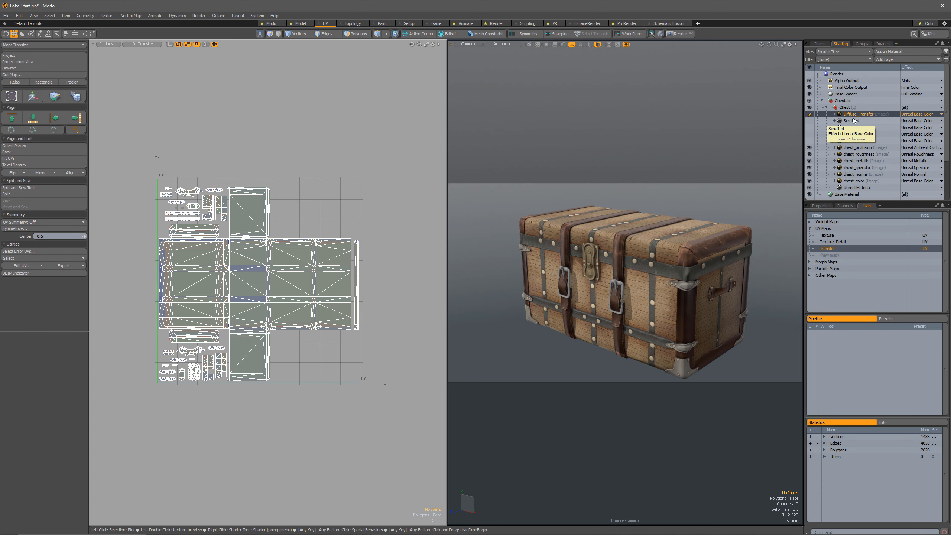
Check which UV map is assigned to the Diffuse_Transfer layer in its texture properties.
{"action": "left_click", "coordinate": [826, 206]}
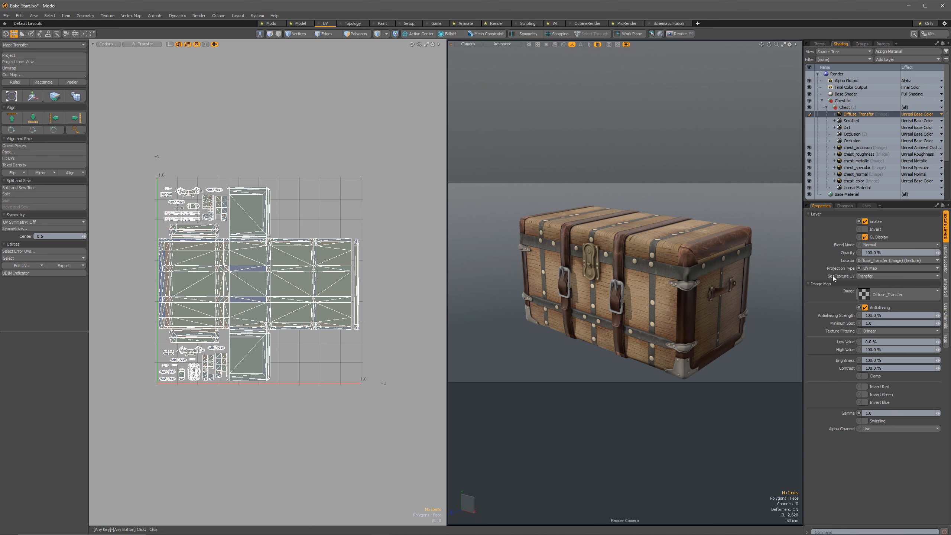
{"action": "left_click", "coordinate": [868, 280]}
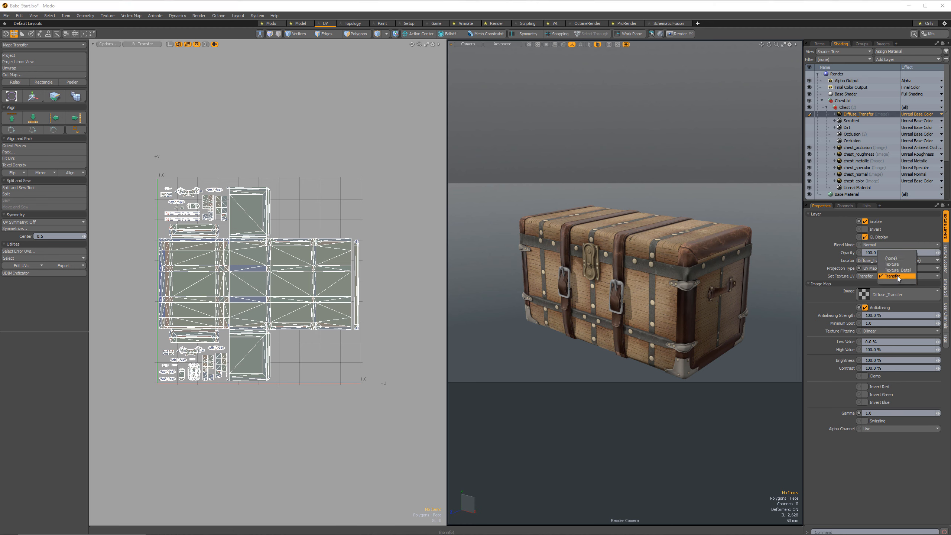
{"action": "left_click", "coordinate": [920, 283]}
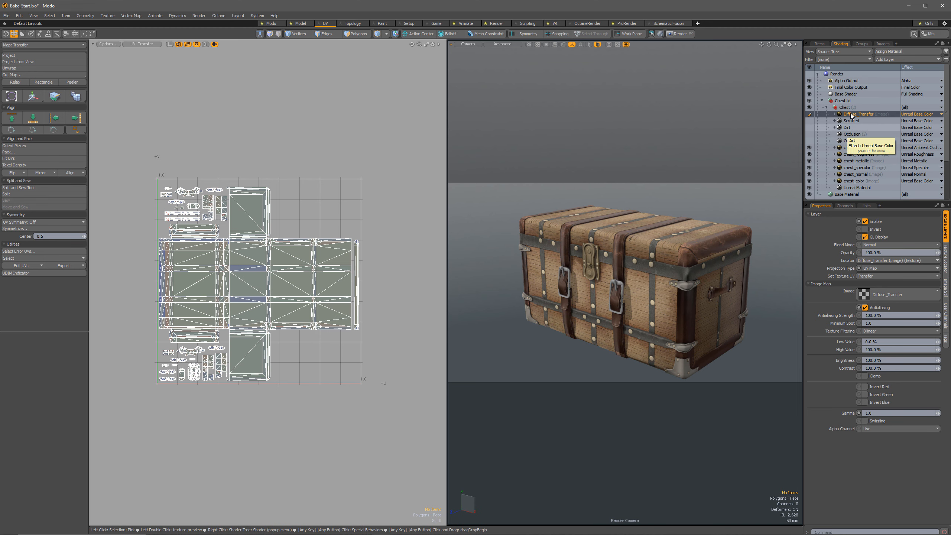
Bake the base color into the Diffuse_Transfer layer with Bake to Texture, and maximize the 3D view of the chest.
{"action": "right_click", "coordinate": [851, 114]}
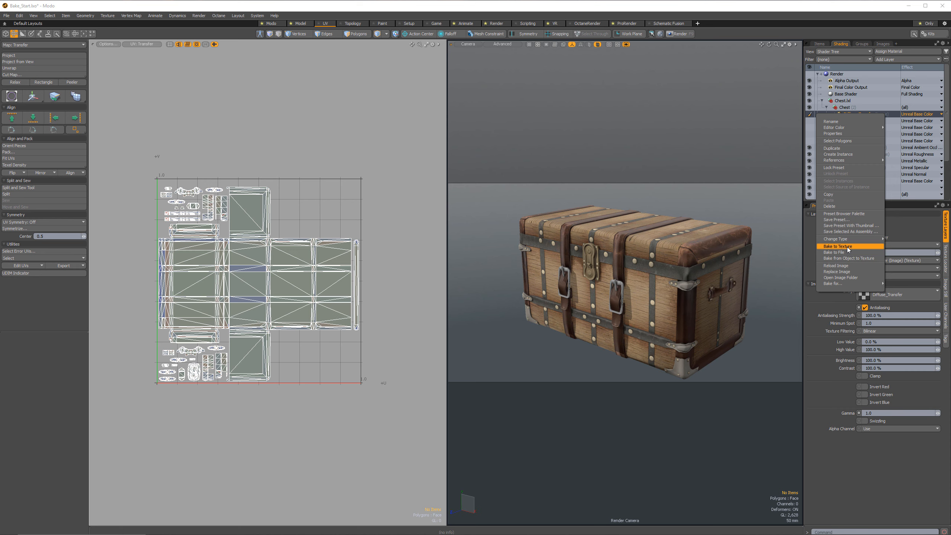
{"action": "left_click", "coordinate": [847, 248]}
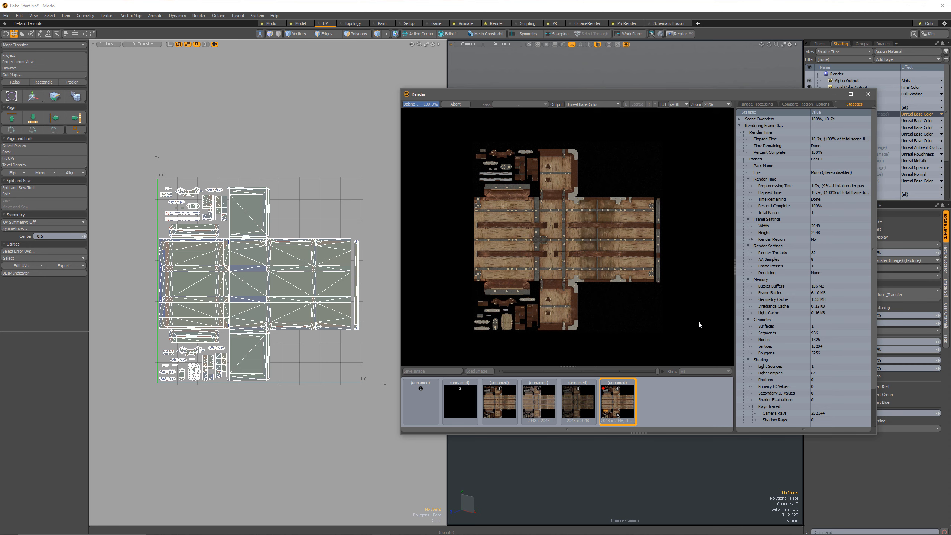
{"action": "left_click", "coordinate": [868, 94]}
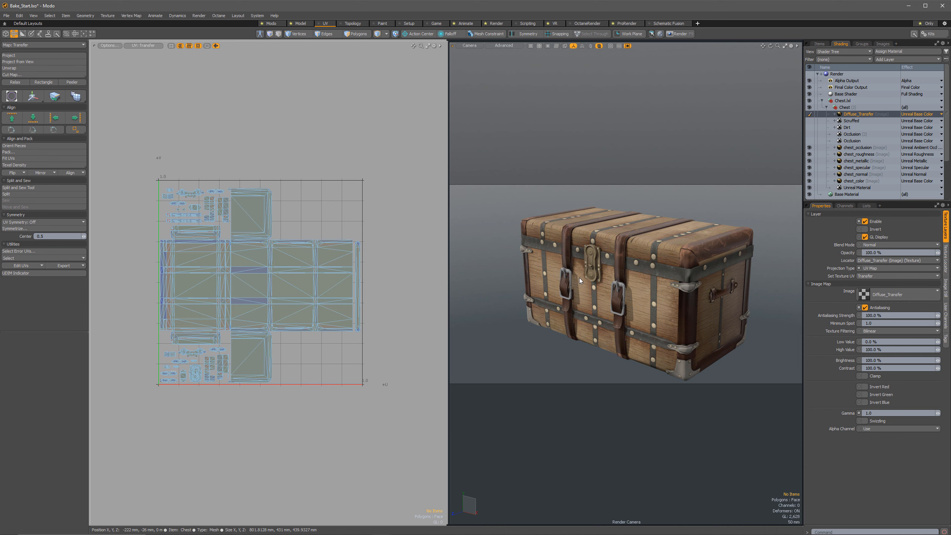
{"action": "key", "text": "ctrl+space"}
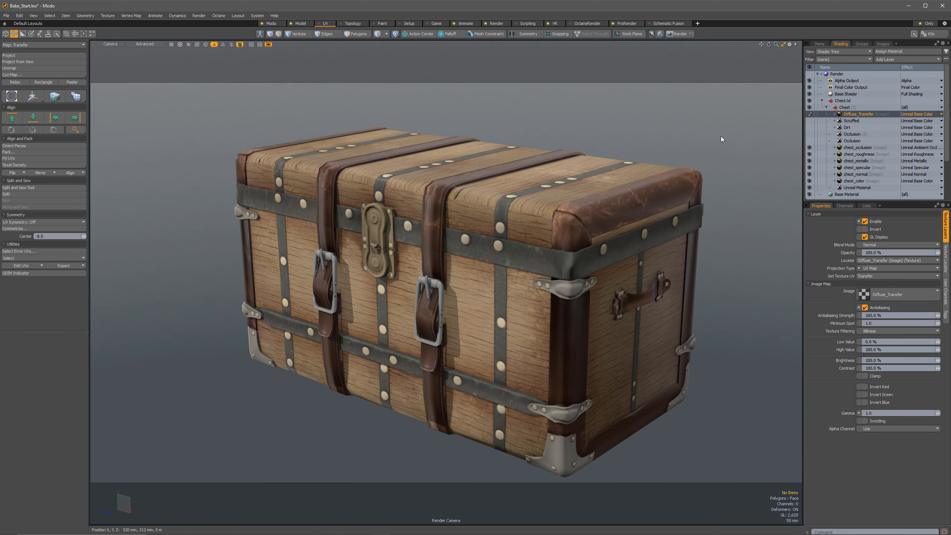
Compare the baked base color with the original across the whole chest by switching the Diffuse_Transfer layer off and on.
{"action": "left_click", "coordinate": [810, 114]}
{"action": "left_click", "coordinate": [811, 114]}
{"action": "left_click", "coordinate": [811, 114]}
{"action": "left_click", "coordinate": [811, 114]}
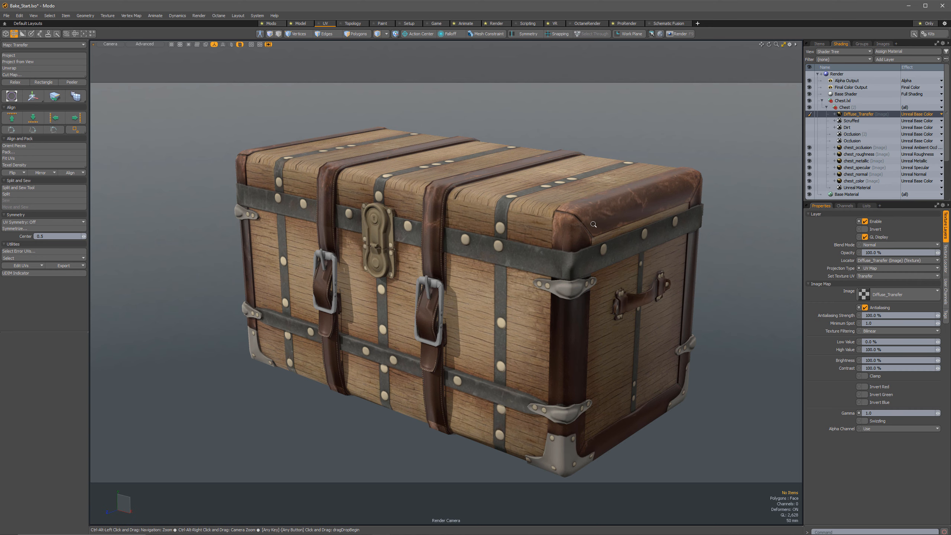
Inspect the chest's leather corner up close while switching the Diffuse_Transfer layer off and on to compare texture detail.
{"action": "left_click_drag", "start_coordinate": [593, 224], "coordinate": [645, 203], "text": "ctrl+alt"}
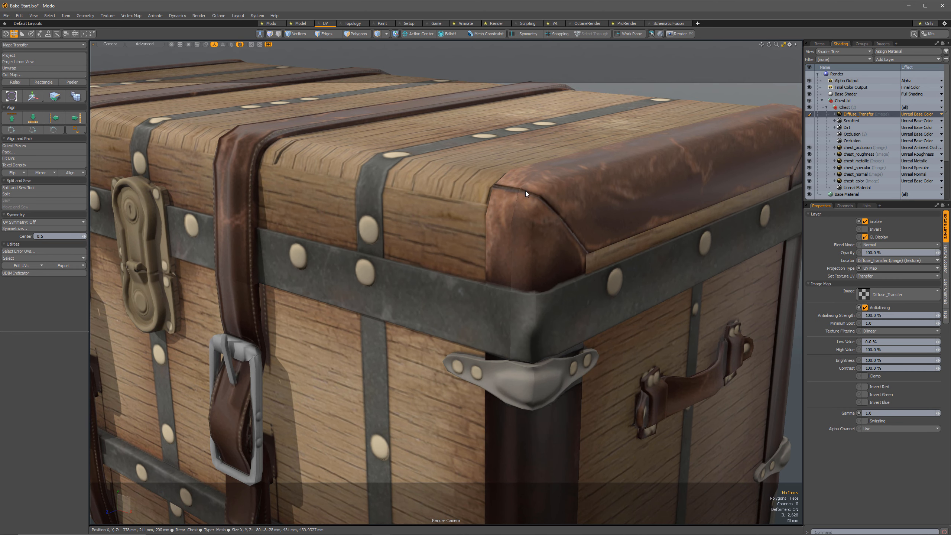
{"action": "left_click", "coordinate": [808, 115]}
{"action": "left_click", "coordinate": [809, 115]}
{"action": "left_click", "coordinate": [809, 114]}
{"action": "left_click", "coordinate": [809, 115]}
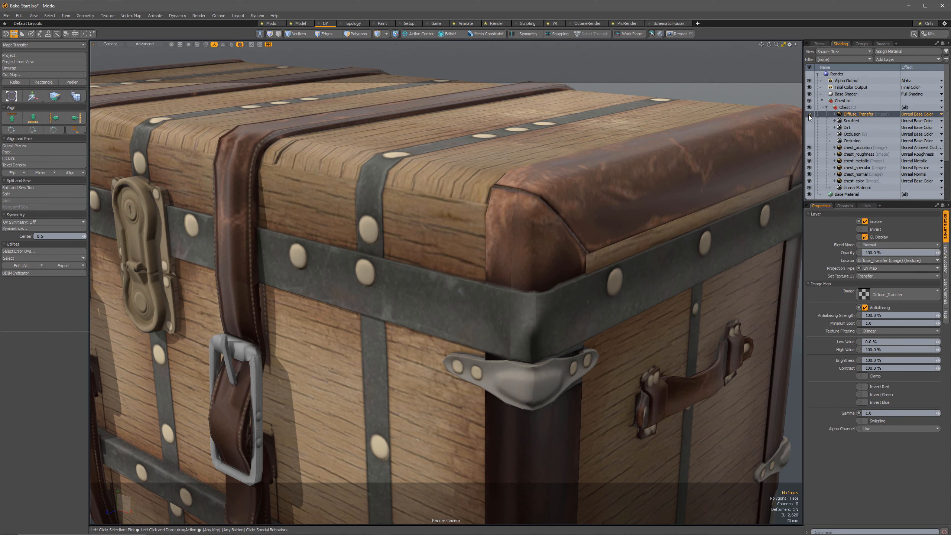
{"action": "left_click", "coordinate": [809, 115]}
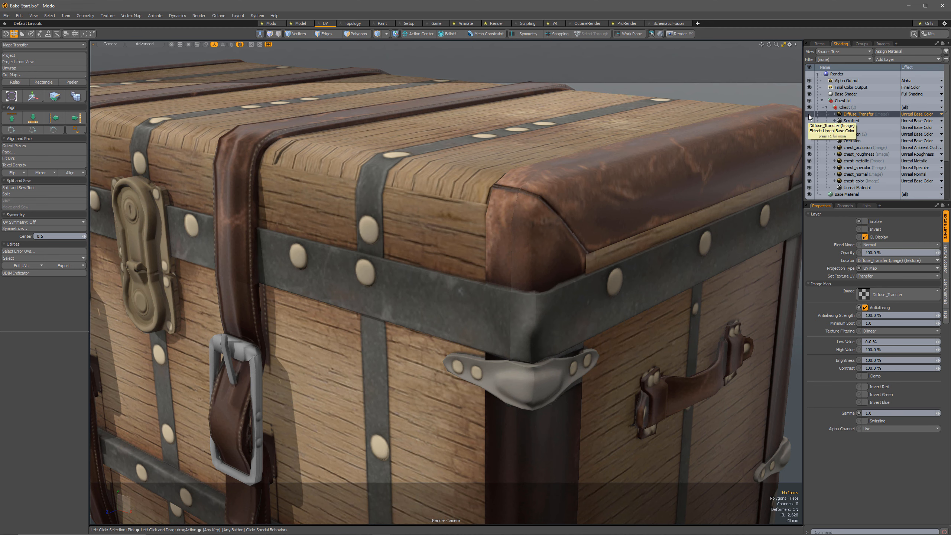
{"action": "left_click", "coordinate": [809, 115]}
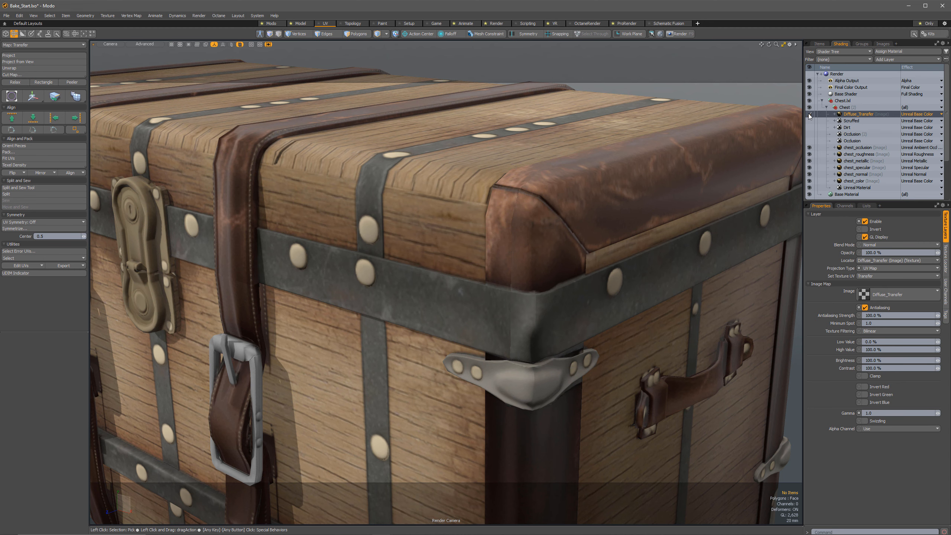
{"action": "left_click", "coordinate": [808, 114]}
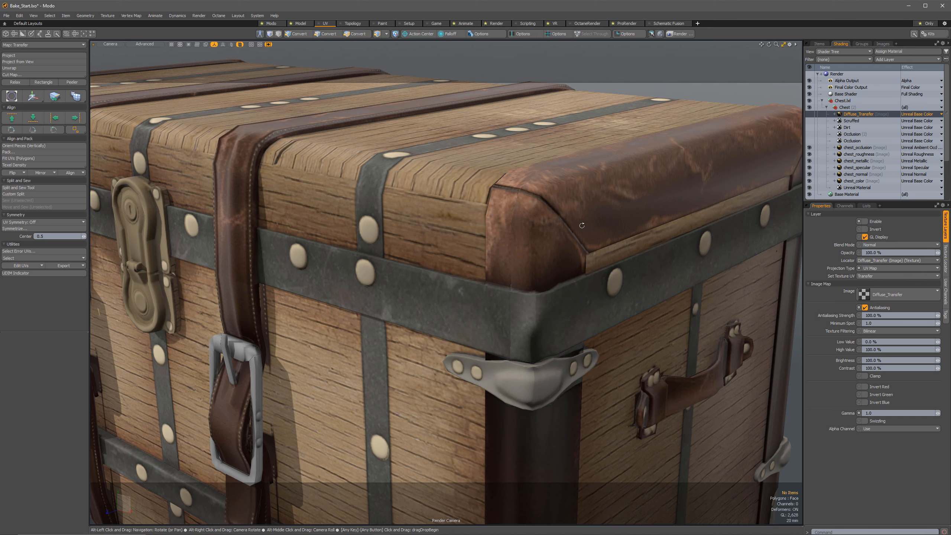
{"action": "left_click", "coordinate": [809, 114]}
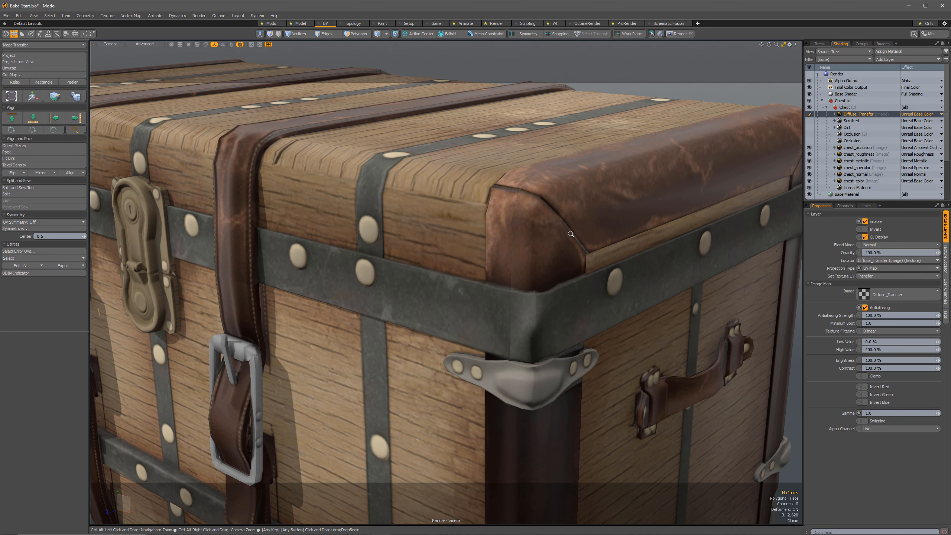
Switch off the Diffuse_Transfer layer with the whole chest in view.
{"action": "left_click_drag", "start_coordinate": [569, 230], "coordinate": [350, 253], "text": "ctrl+alt"}
{"action": "left_click_drag", "start_coordinate": [407, 261], "coordinate": [455, 215], "text": "alt+shift"}
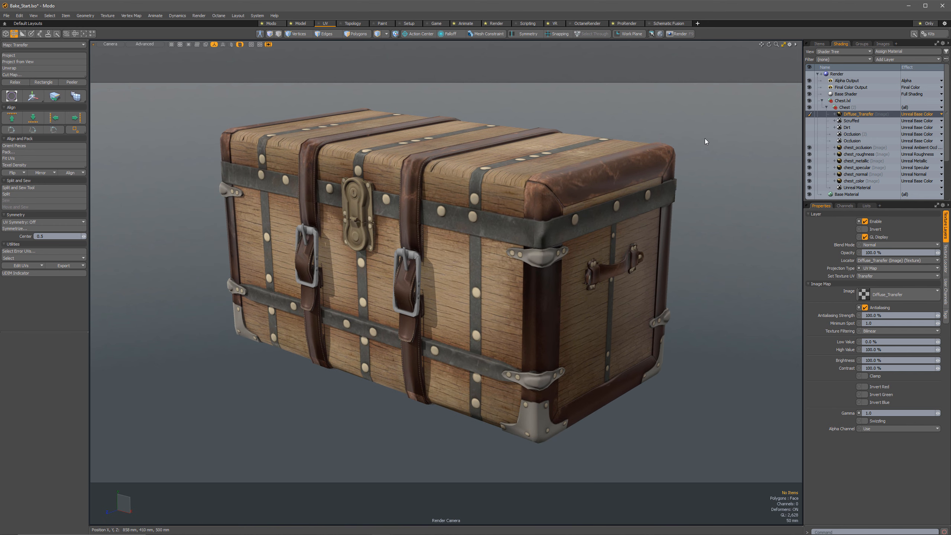
{"action": "left_click", "coordinate": [810, 114]}
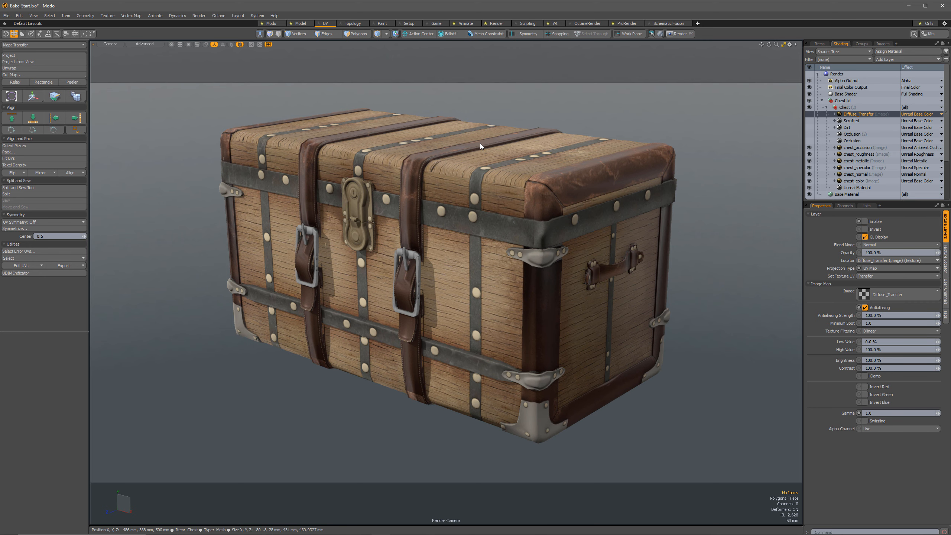
Compare the UV layouts of the Diffuse_Transfer and chest_color images in the image viewer, and close it.
{"action": "double_click", "coordinate": [840, 116]}
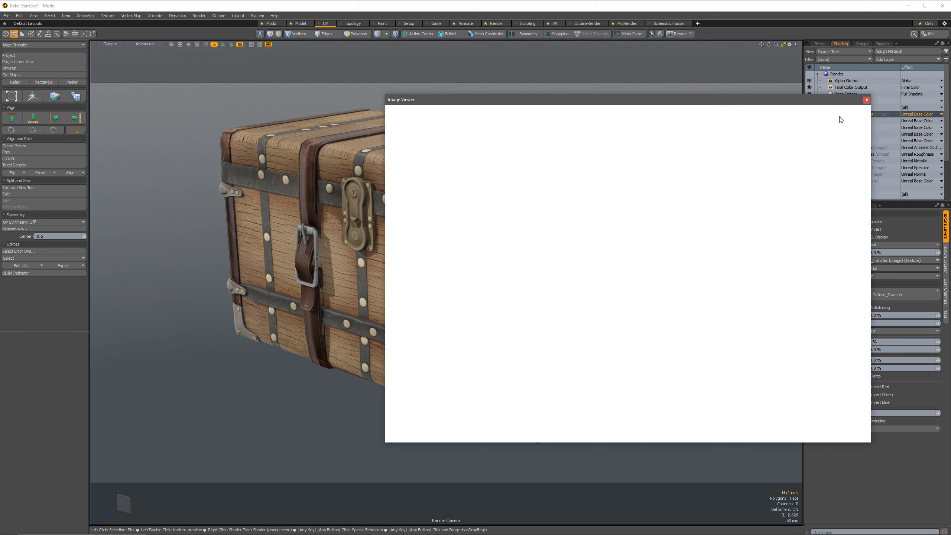
{"action": "left_click_drag", "start_coordinate": [671, 90], "coordinate": [510, 93]}
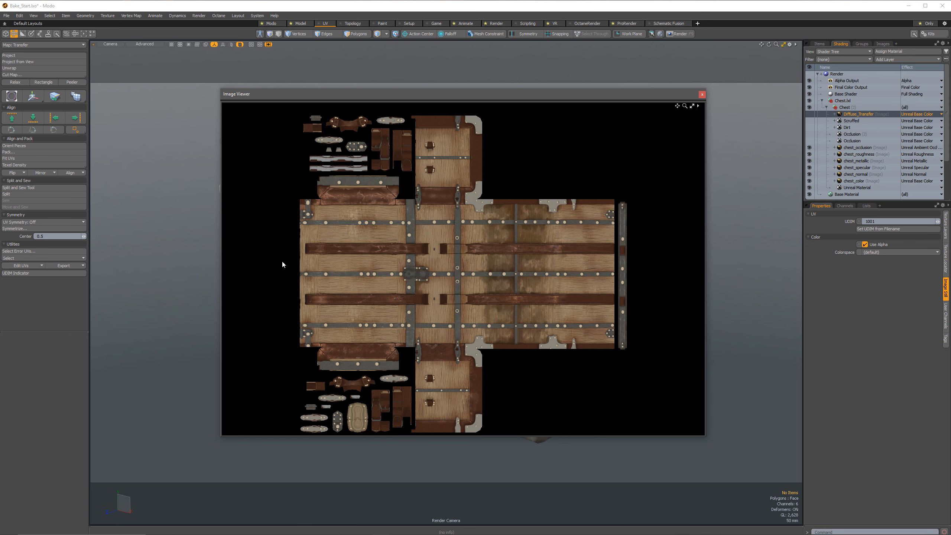
{"action": "double_click", "coordinate": [850, 181]}
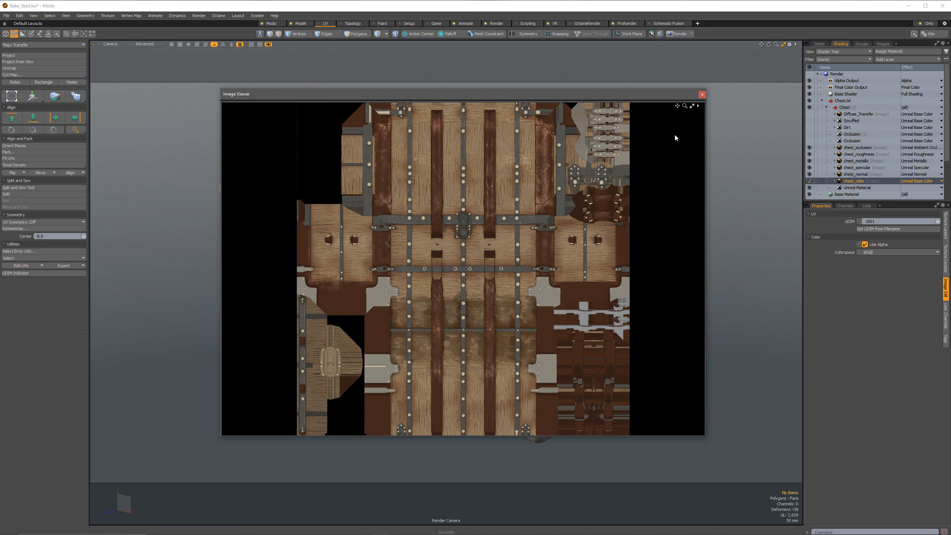
{"action": "left_click", "coordinate": [702, 94]}
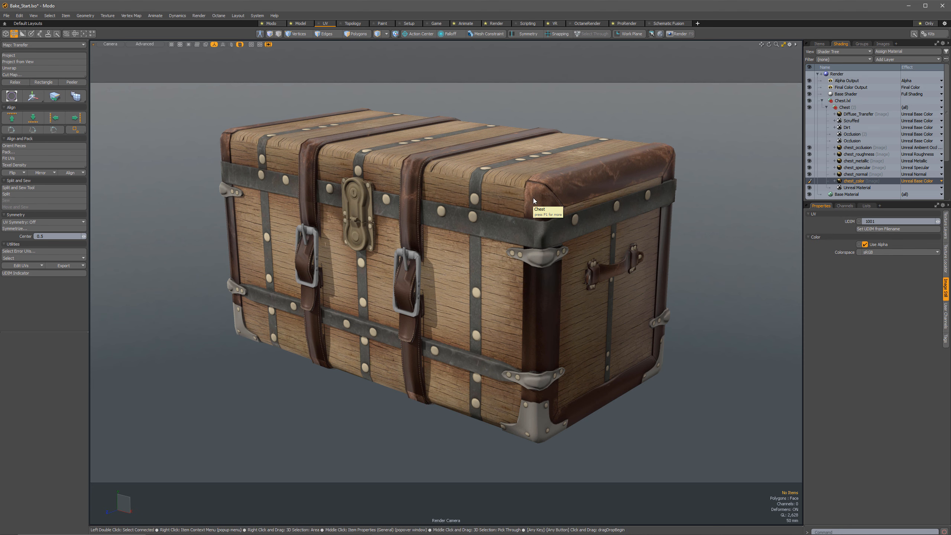
Enable the two Occlusion layers, Dirt and Scruffed, and check the worn chest in the render preview.
{"action": "key", "text": "F8"}
{"action": "left_click", "coordinate": [296, 184]}
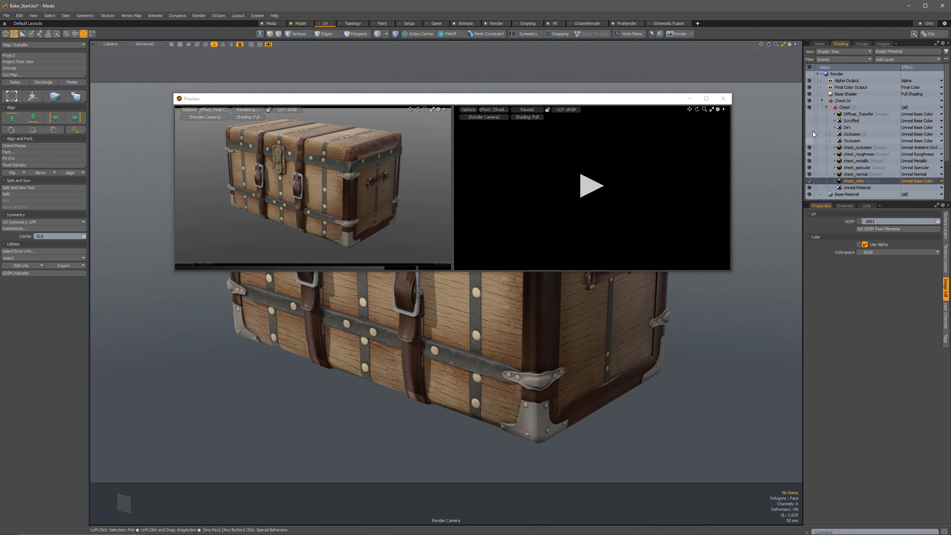
{"action": "left_click_drag", "start_coordinate": [809, 142], "coordinate": [813, 122]}
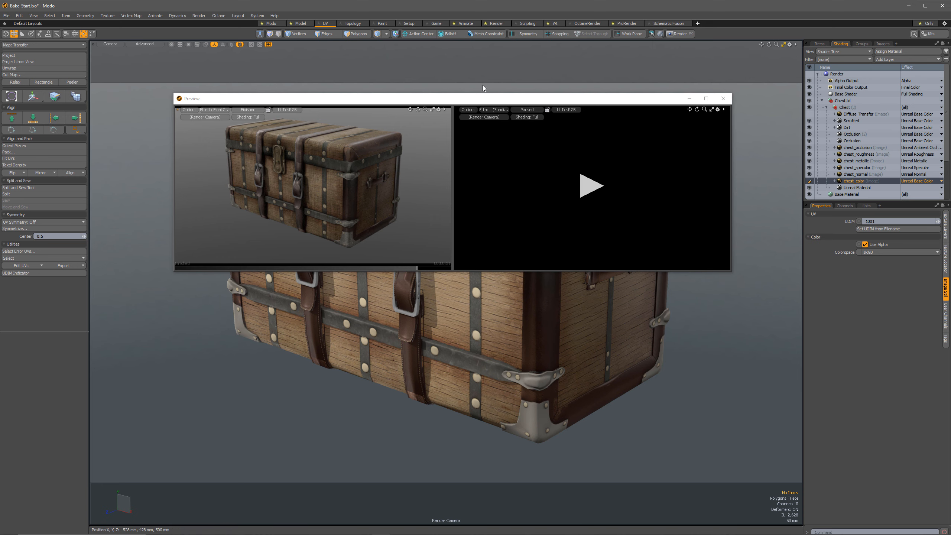
{"action": "left_click_drag", "start_coordinate": [311, 99], "coordinate": [876, 159]}
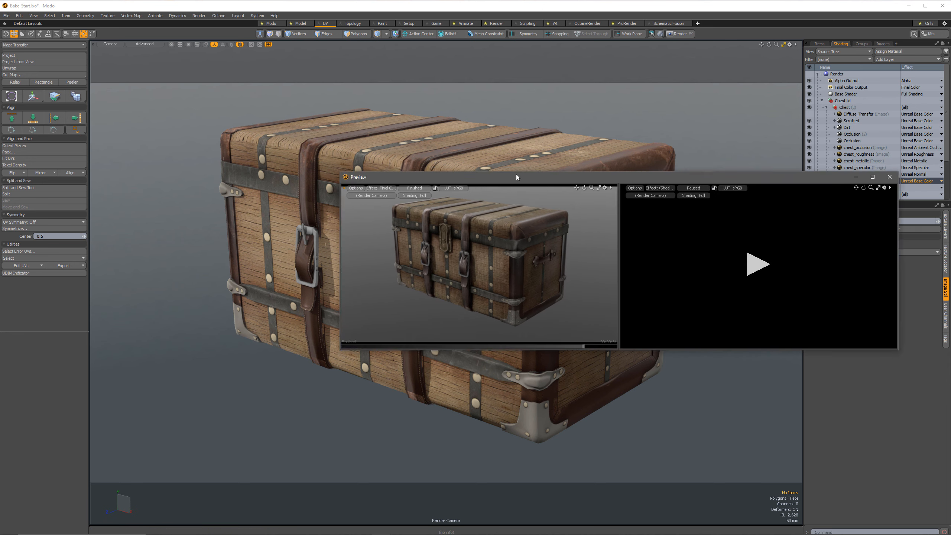
{"action": "left_click_drag", "start_coordinate": [516, 174], "coordinate": [364, 161]}
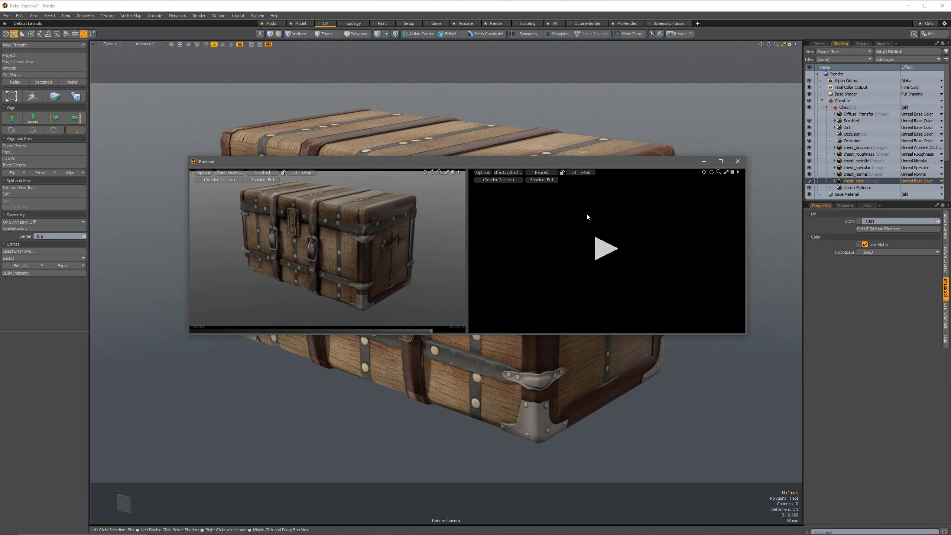
{"action": "left_click", "coordinate": [738, 162]}
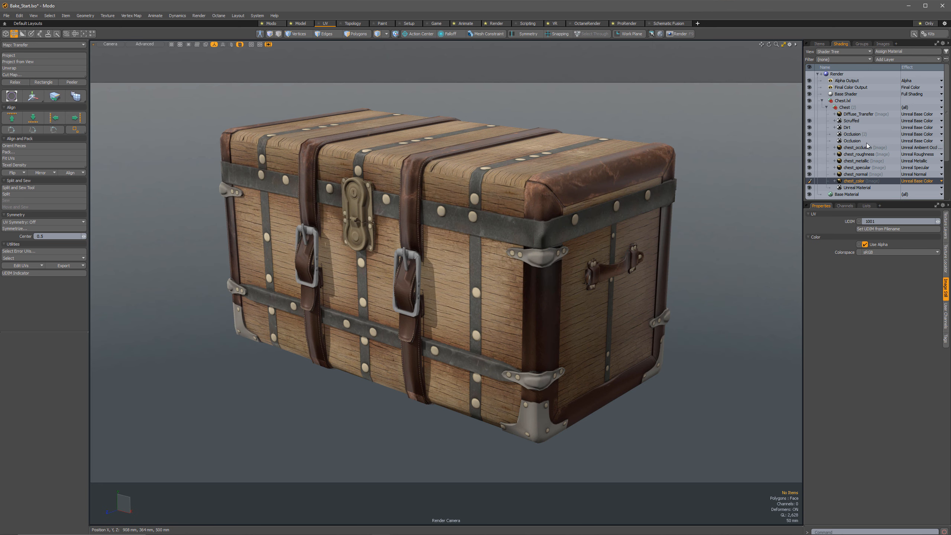
Preview the chest's render with the Diffuse_Transfer layer enabled, and switch the layer off to compare.
{"action": "left_click", "coordinate": [859, 116]}
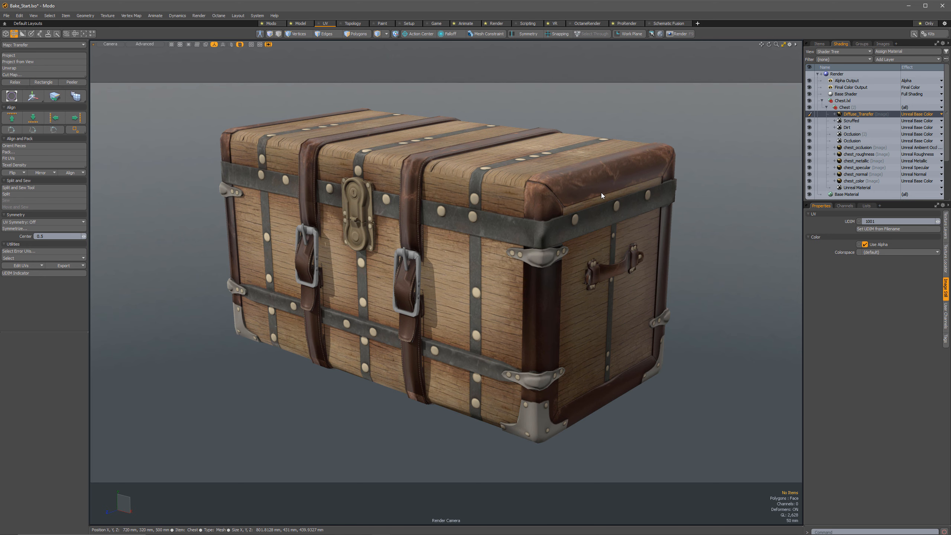
{"action": "key", "text": "F8"}
{"action": "left_click", "coordinate": [330, 247]}
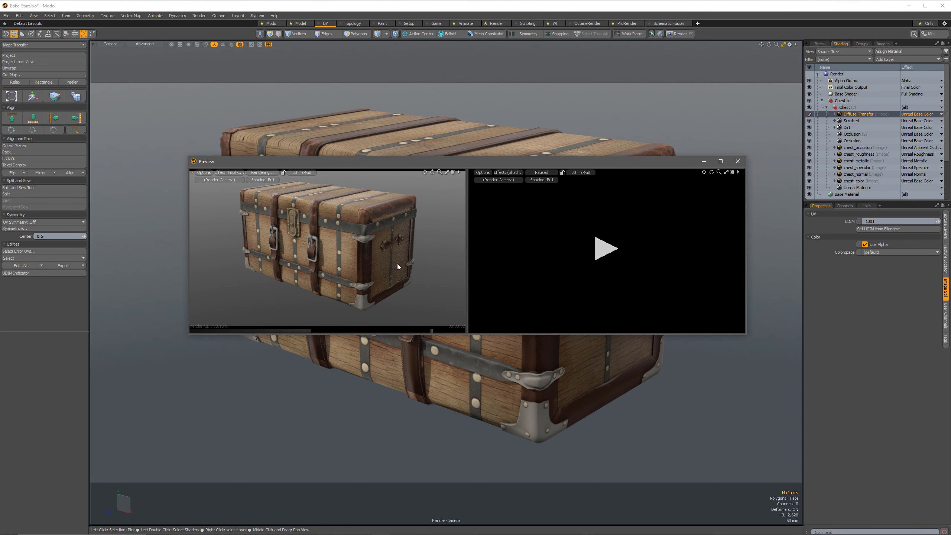
{"action": "left_click", "coordinate": [810, 115]}
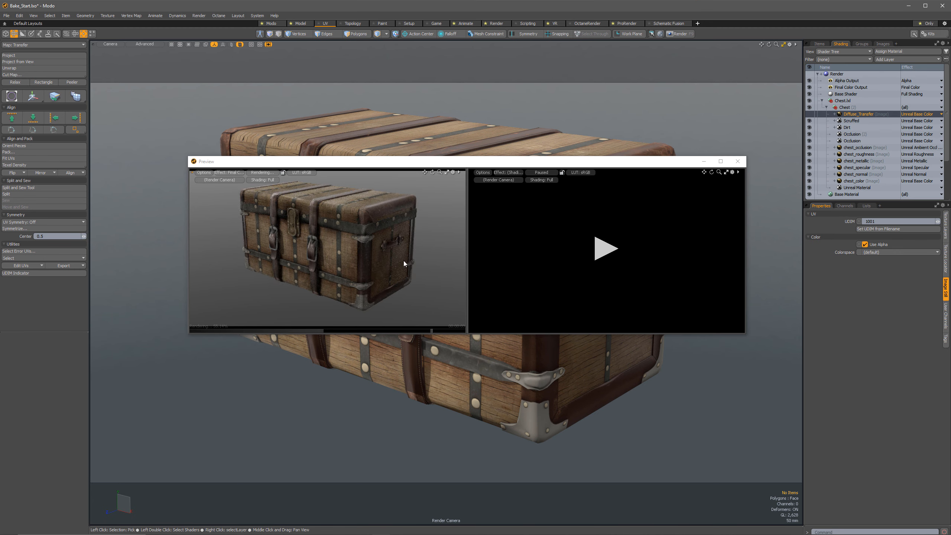
Duplicate the Diffuse_Transfer layer and check the image choices for the copy in its texture properties.
{"action": "right_click", "coordinate": [862, 114]}
{"action": "left_click", "coordinate": [844, 148]}
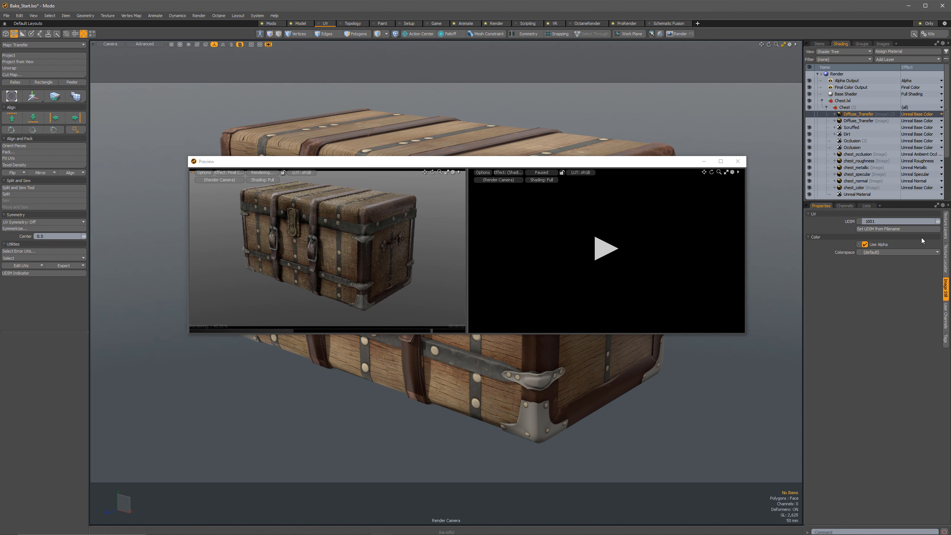
{"action": "left_click", "coordinate": [946, 231]}
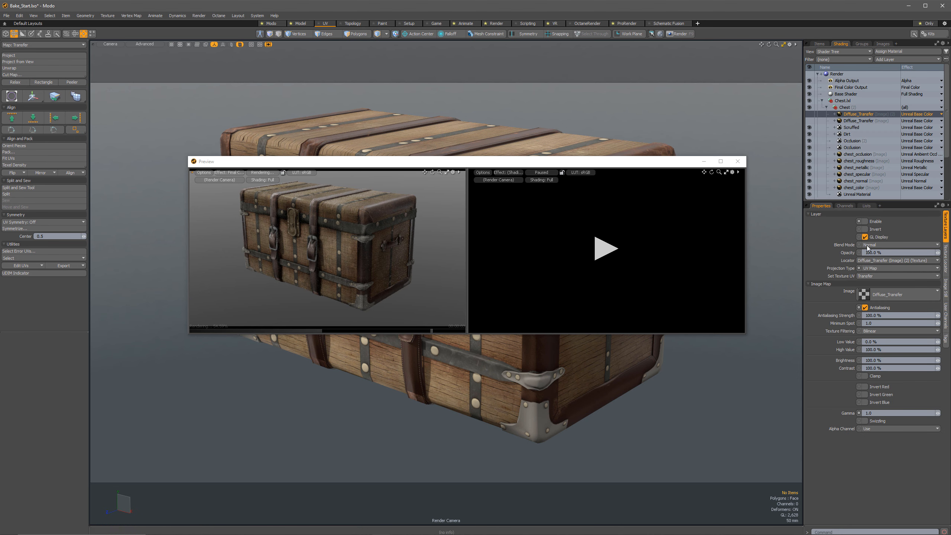
{"action": "left_click", "coordinate": [893, 297]}
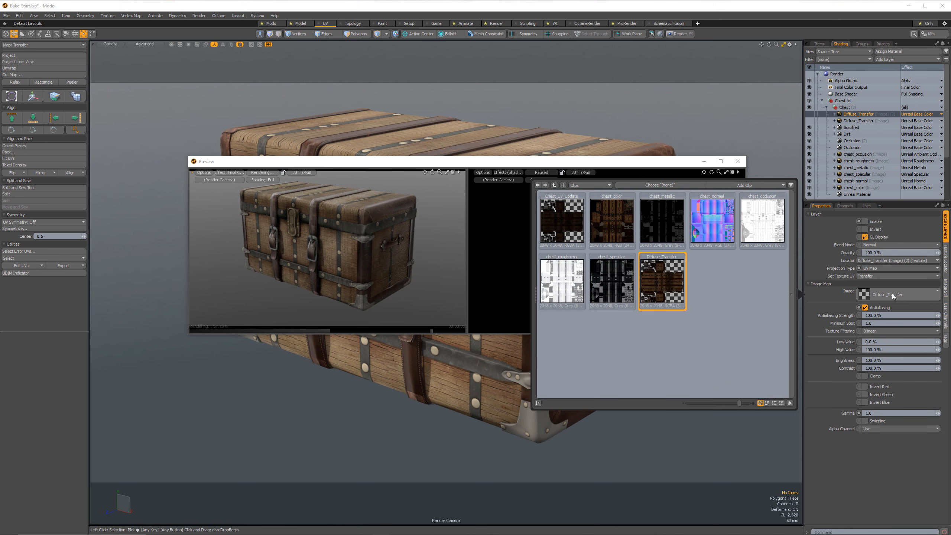
{"action": "left_click", "coordinate": [882, 440]}
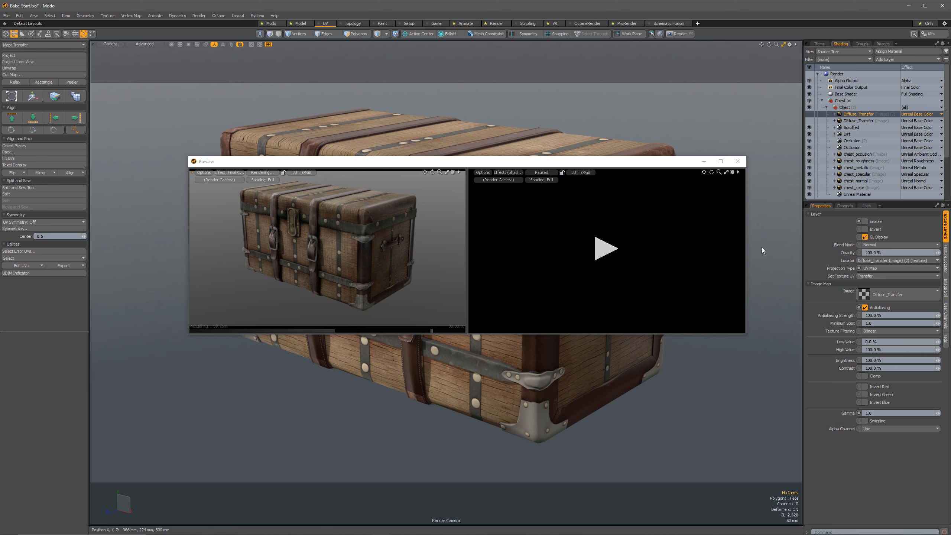
Save all images in the scene and keep the duplicated Diffuse_Transfer layer selected.
{"action": "left_click", "coordinate": [6, 16]}
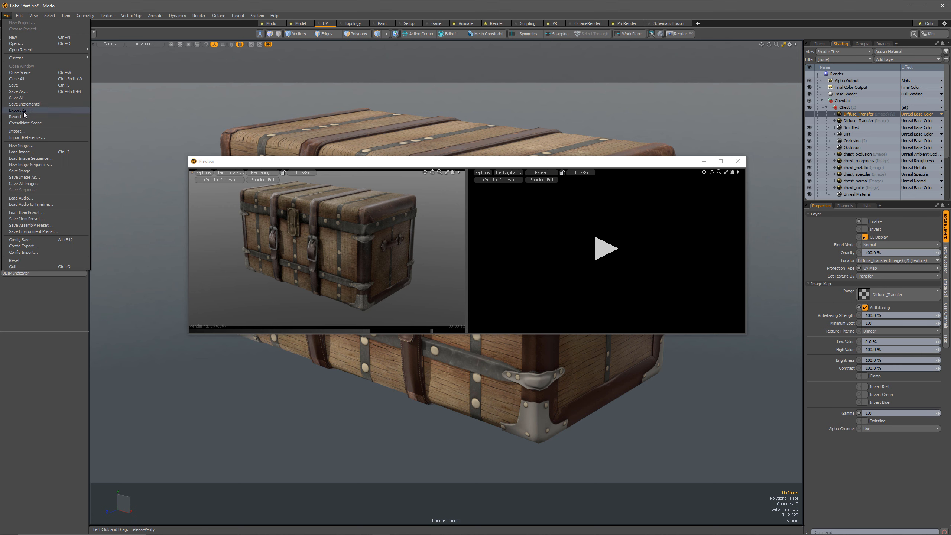
{"action": "left_click", "coordinate": [38, 184]}
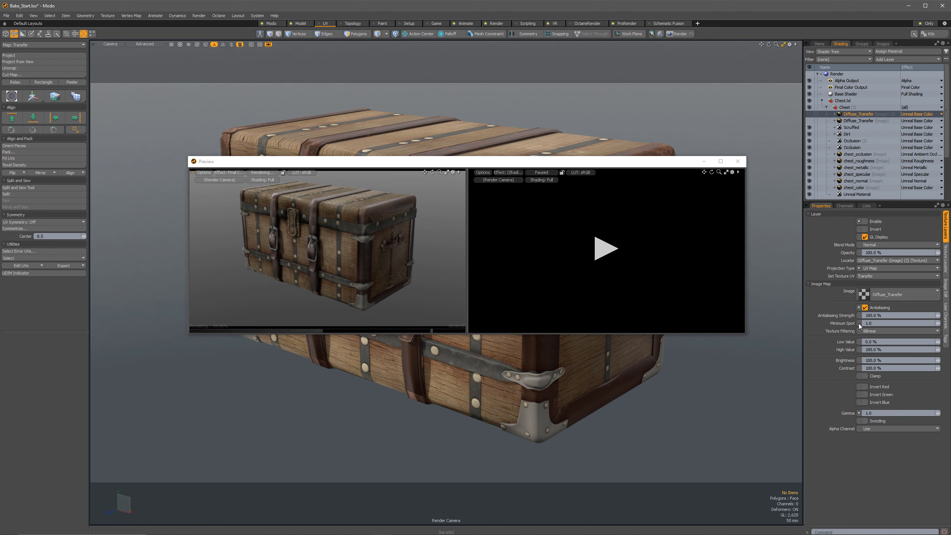
{"action": "left_click_drag", "start_coordinate": [858, 121], "coordinate": [854, 112]}
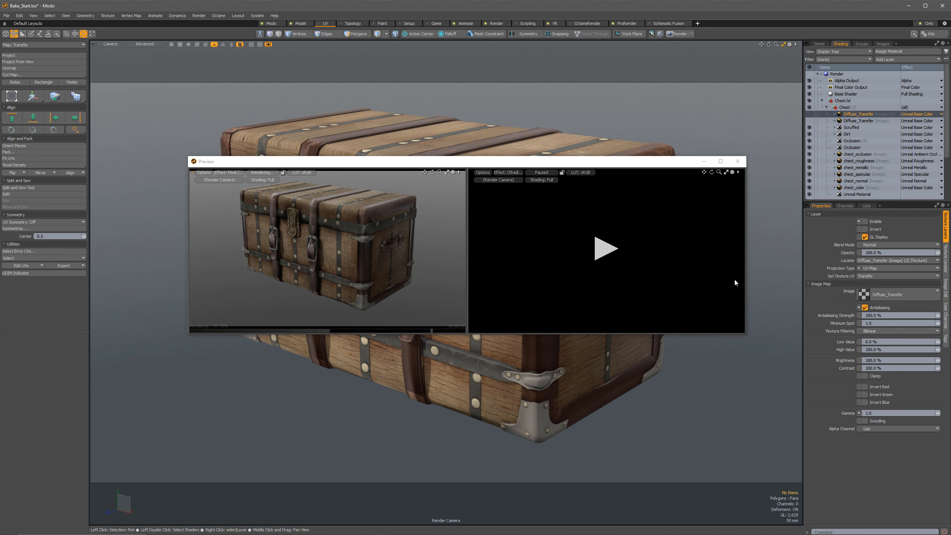
Assign a new 2048 x 2048 RGBA Targa image, Diffuse_Worn.tga, saved in 33_Baking_Stuff, to the duplicated Diffuse_Transfer layer.
{"action": "left_click", "coordinate": [913, 296]}
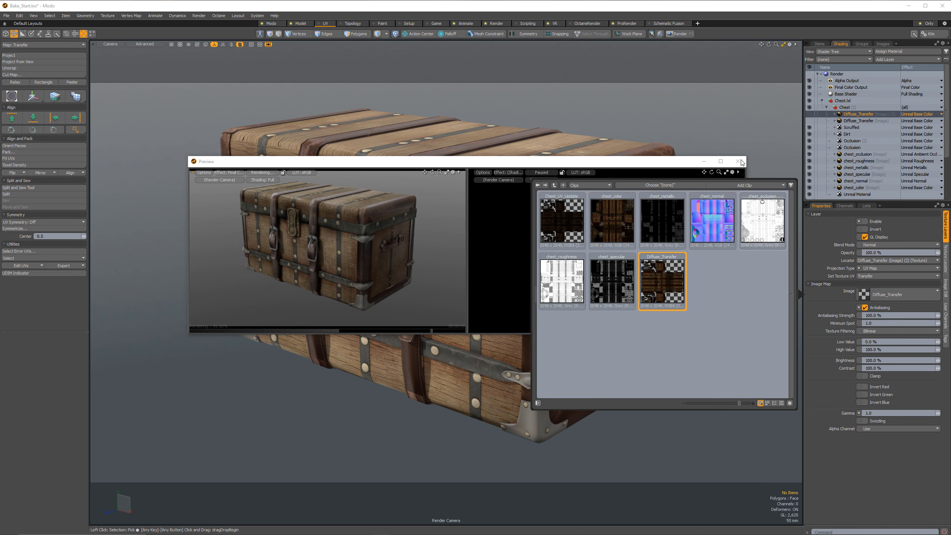
{"action": "left_click", "coordinate": [753, 186]}
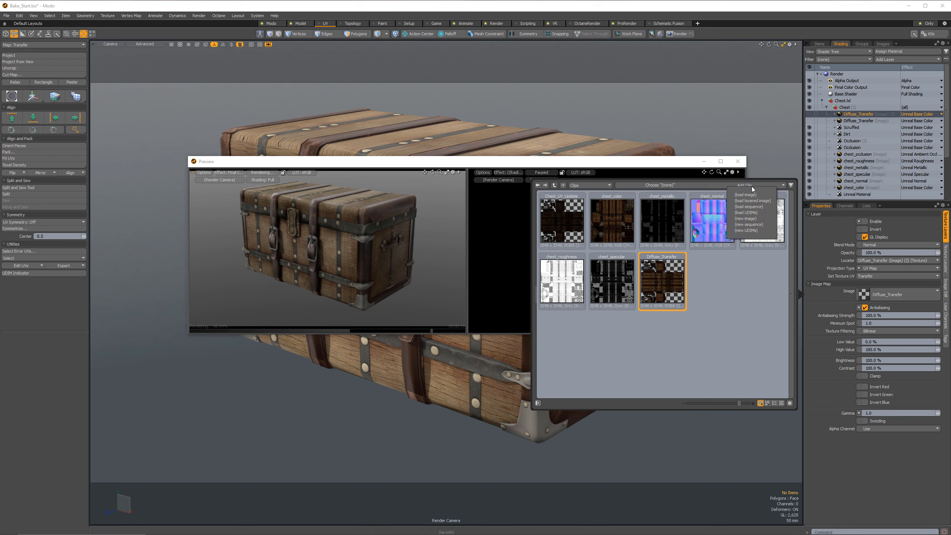
{"action": "left_click", "coordinate": [757, 220]}
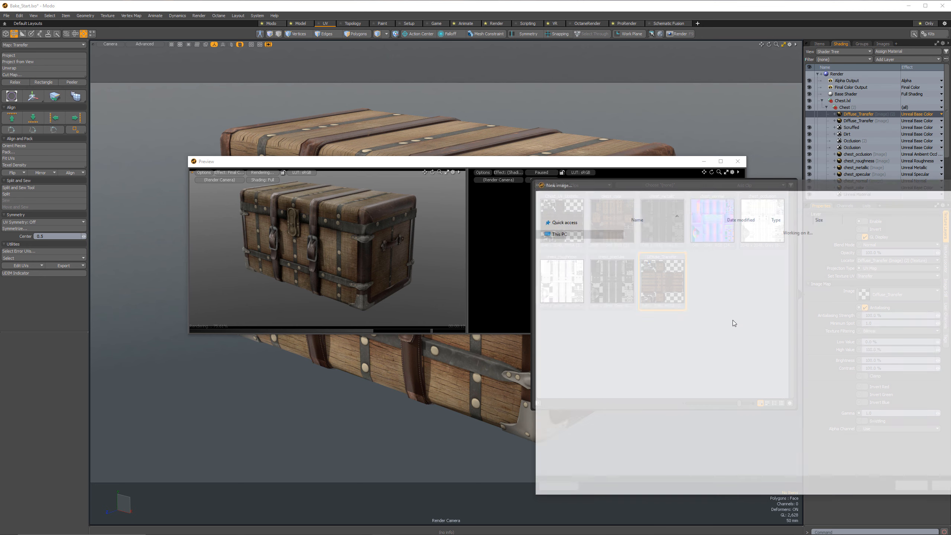
{"action": "left_click", "coordinate": [558, 244]}
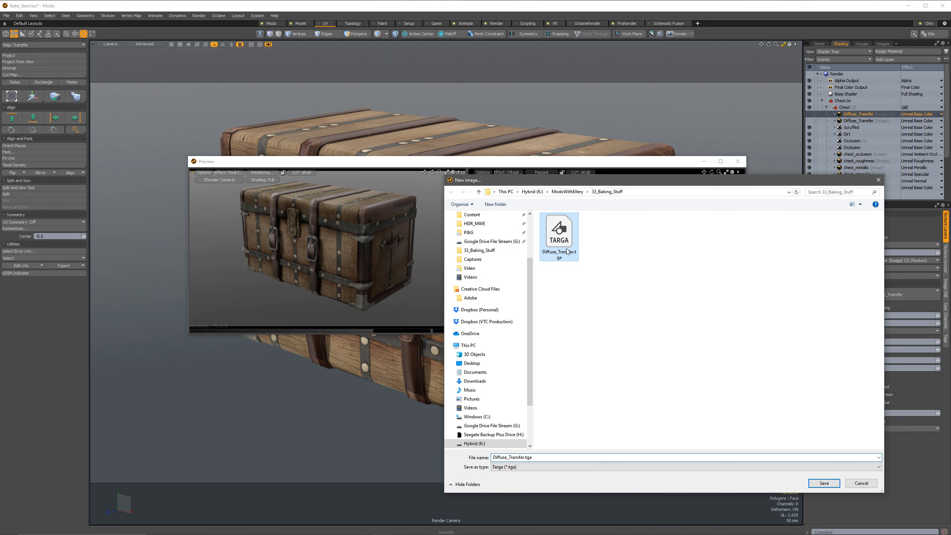
{"action": "left_click", "coordinate": [565, 255]}
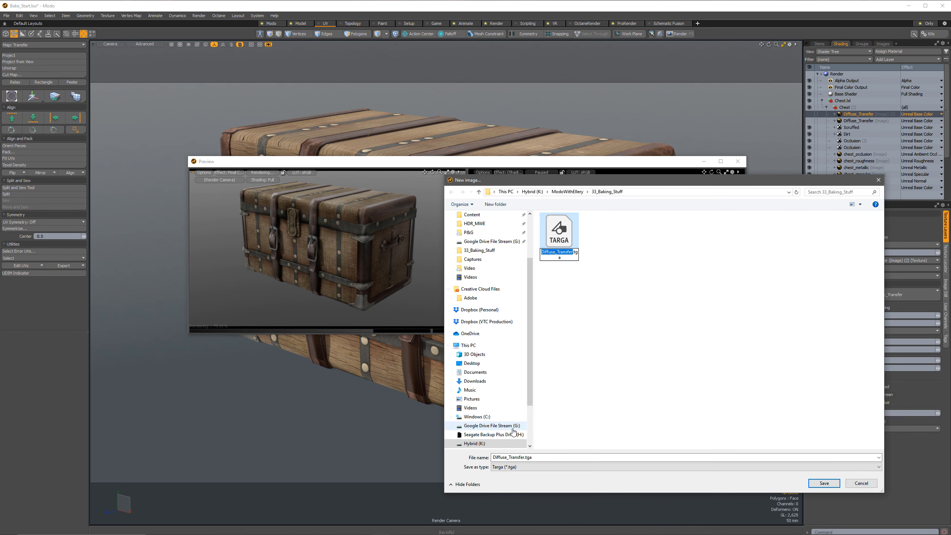
{"action": "left_click", "coordinate": [509, 457]}
{"action": "left_click", "coordinate": [510, 458]}
{"action": "left_click", "coordinate": [511, 458]}
{"action": "left_click_drag", "start_coordinate": [509, 457], "coordinate": [525, 458]}
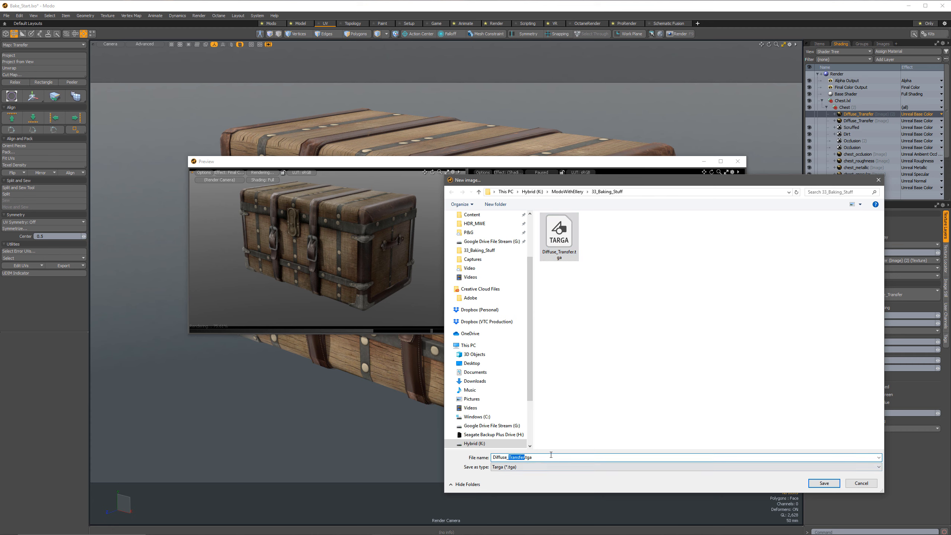
{"action": "type", "text": "Worn"}
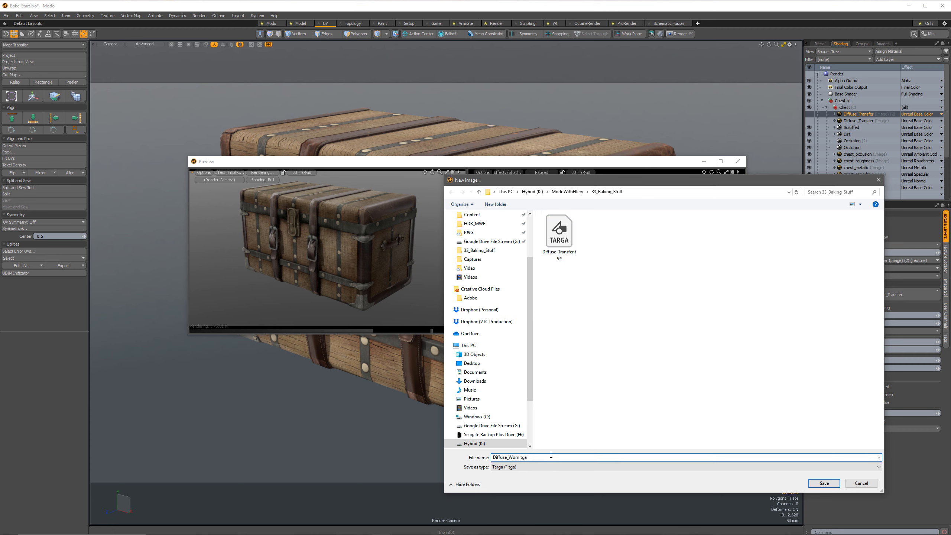
{"action": "key", "text": "Return"}
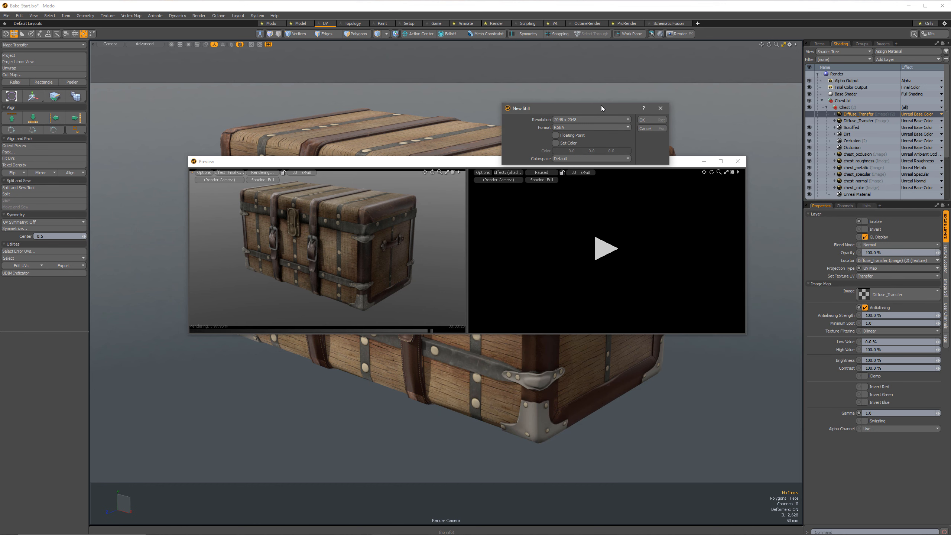
{"action": "left_click", "coordinate": [650, 120]}
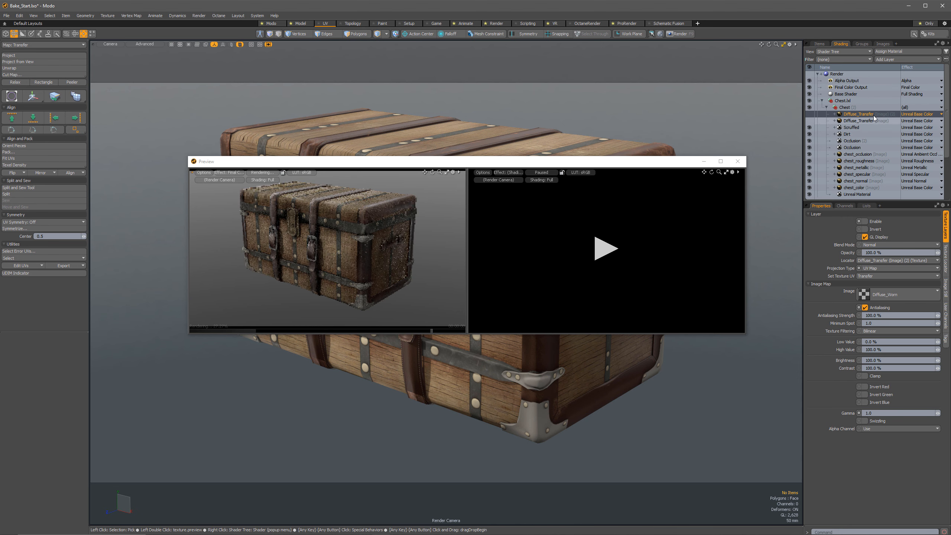
Bake the layered base color to the Diffuse_Worn texture, then close the render and preview windows.
{"action": "right_click", "coordinate": [859, 115]}
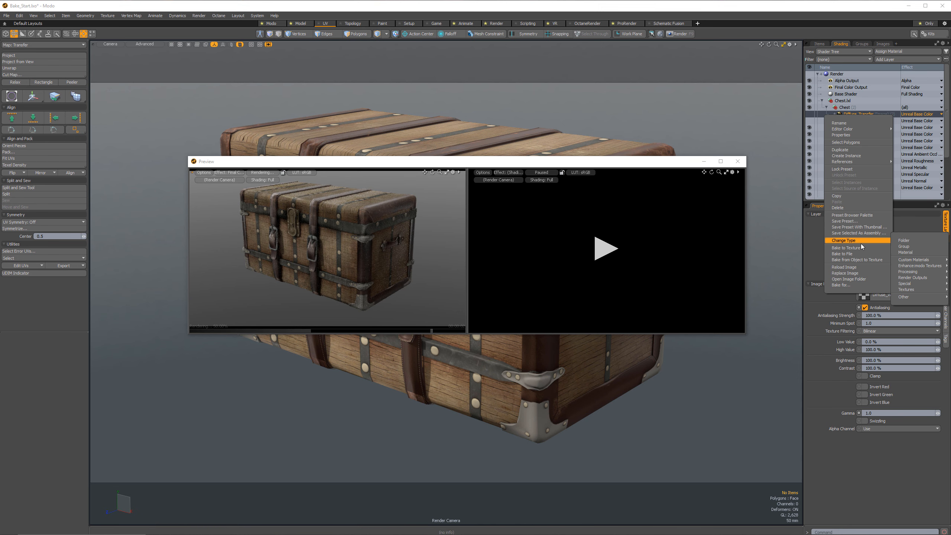
{"action": "left_click", "coordinate": [852, 248]}
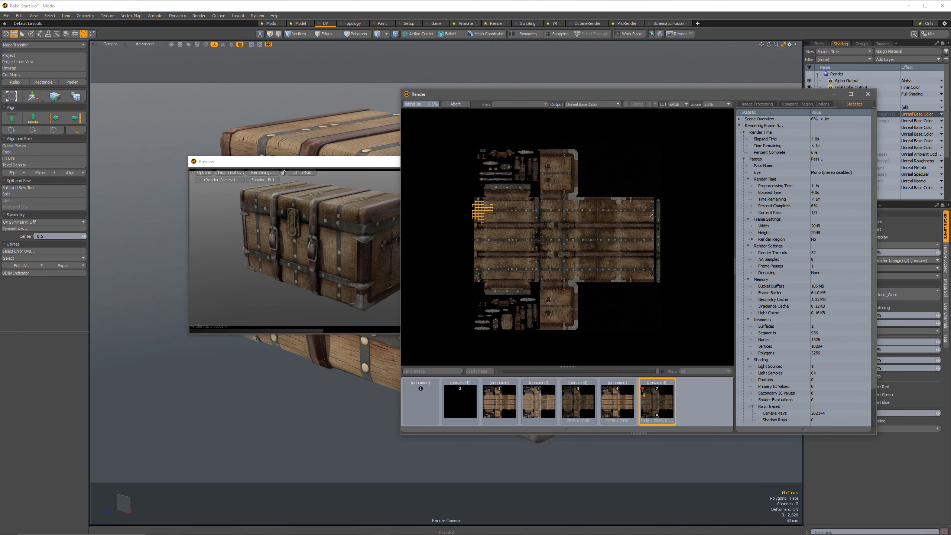
{"action": "left_click_drag", "start_coordinate": [750, 95], "coordinate": [685, 95]}
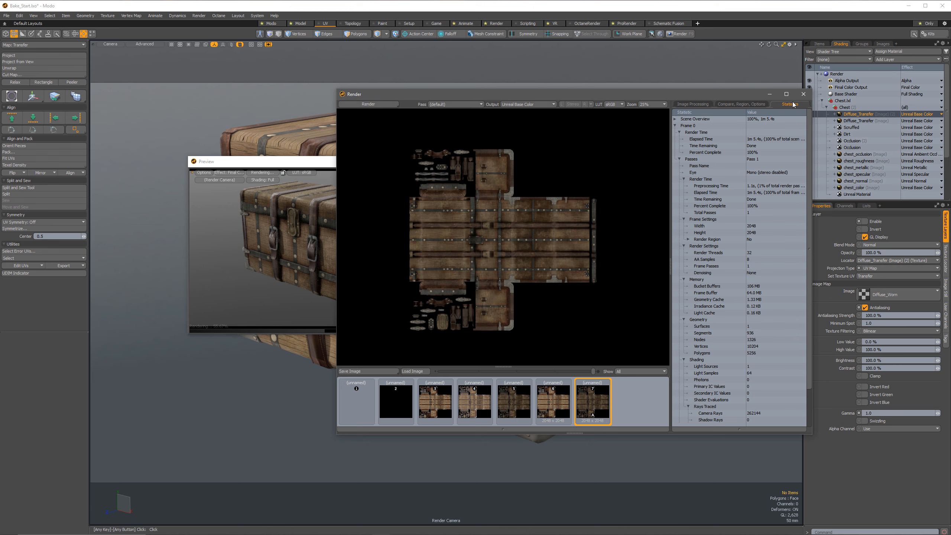
{"action": "left_click", "coordinate": [807, 97]}
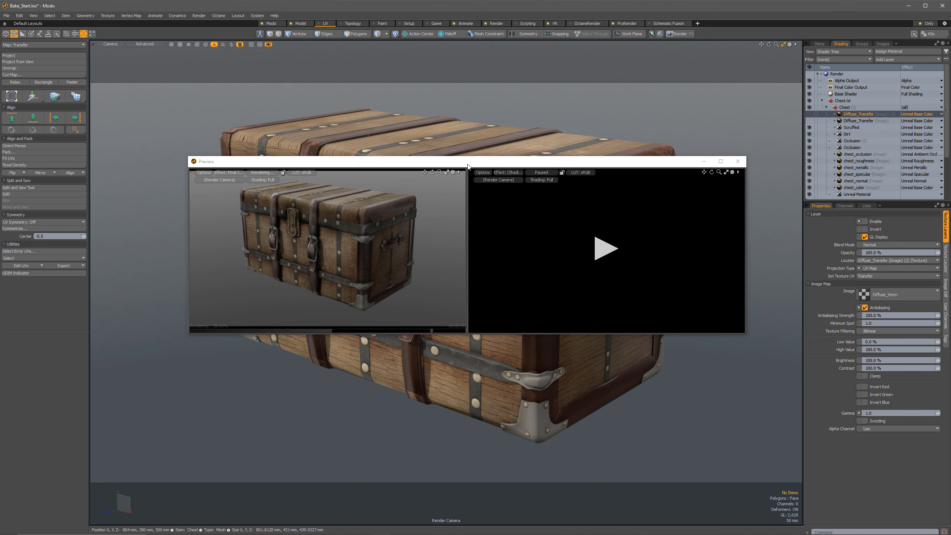
{"action": "left_click", "coordinate": [736, 162]}
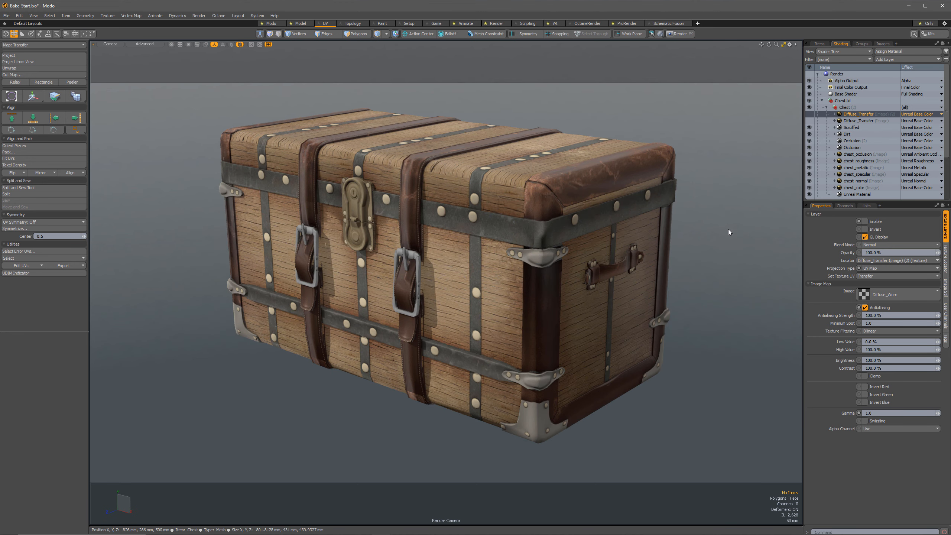
Enable the baked Diffuse_Worn layer and the original Diffuse_Transfer layer beneath it, and inspect the chest from another angle.
{"action": "left_click", "coordinate": [811, 114]}
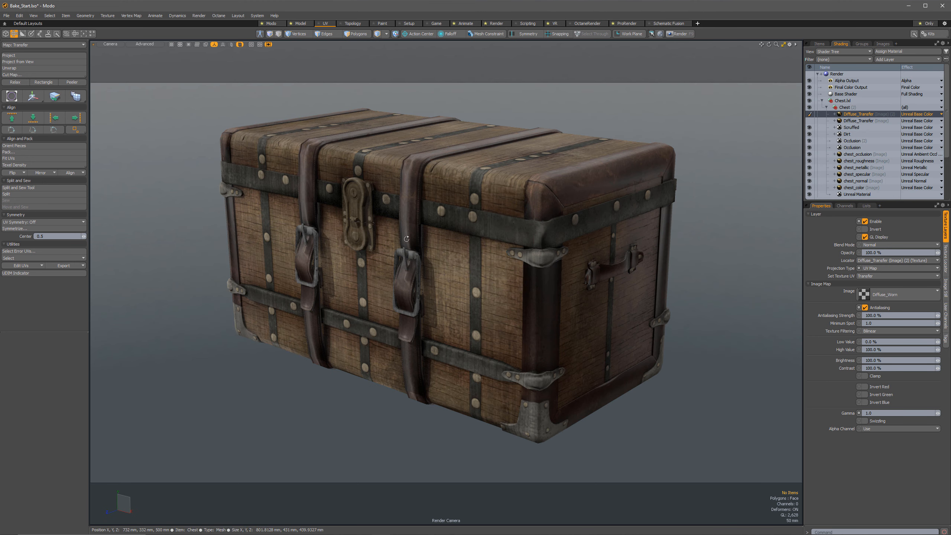
{"action": "left_click_drag", "start_coordinate": [429, 239], "coordinate": [354, 184], "text": "alt"}
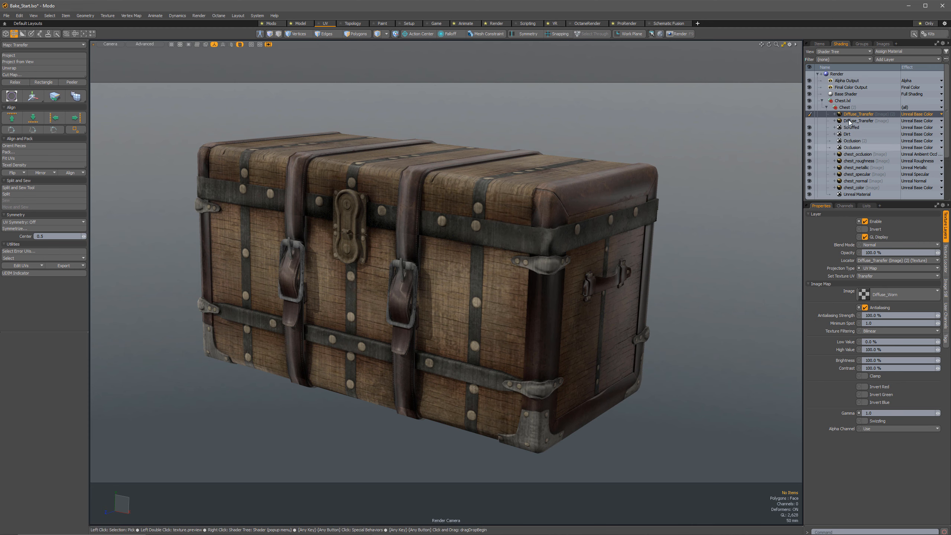
{"action": "left_click", "coordinate": [810, 120]}
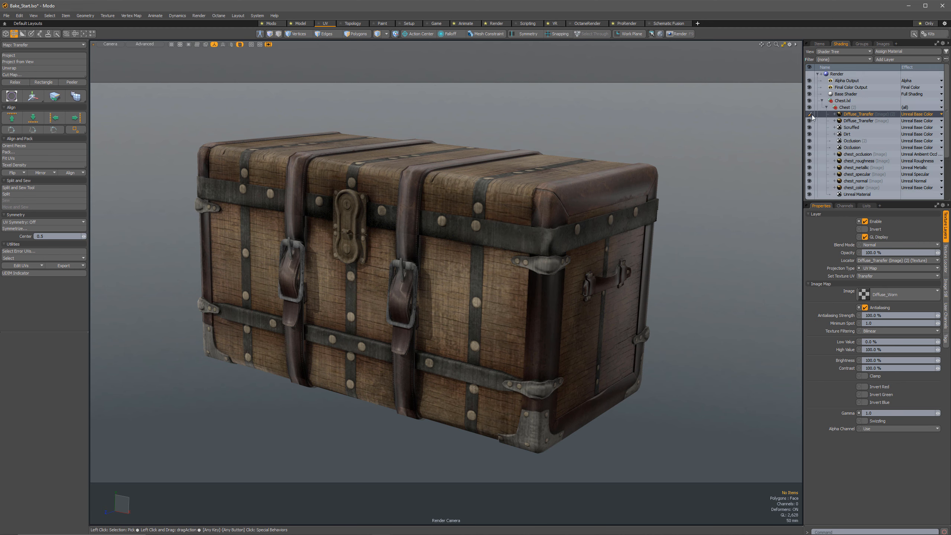
Disable the Scruffed, Dirt and two Occlusion layers, and toggle the Diffuse_Worn layer to compare the clean and worn chest.
{"action": "left_click", "coordinate": [811, 114]}
{"action": "left_click", "coordinate": [810, 114]}
{"action": "left_click", "coordinate": [811, 114]}
{"action": "left_click", "coordinate": [811, 114]}
{"action": "left_click_drag", "start_coordinate": [809, 149], "coordinate": [809, 132]}
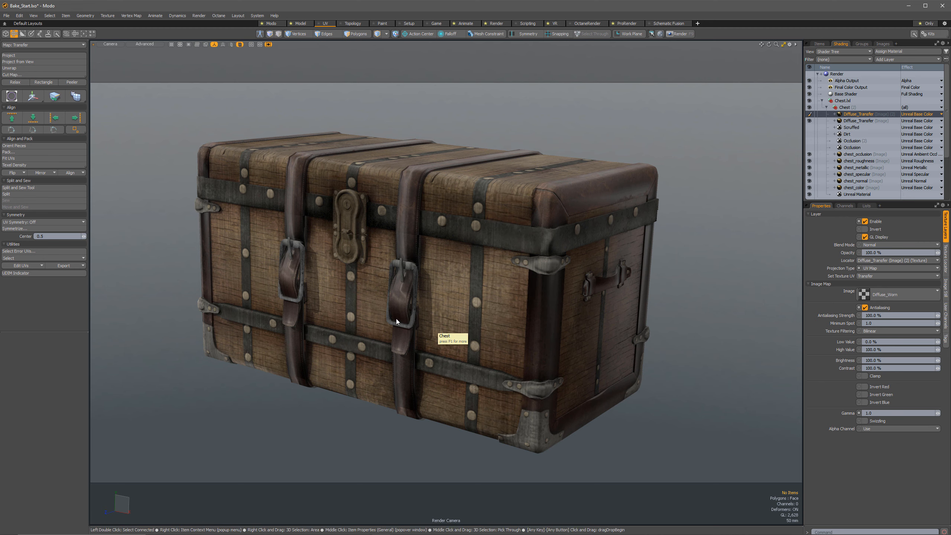
{"action": "left_click", "coordinate": [809, 114]}
{"action": "left_click", "coordinate": [809, 114]}
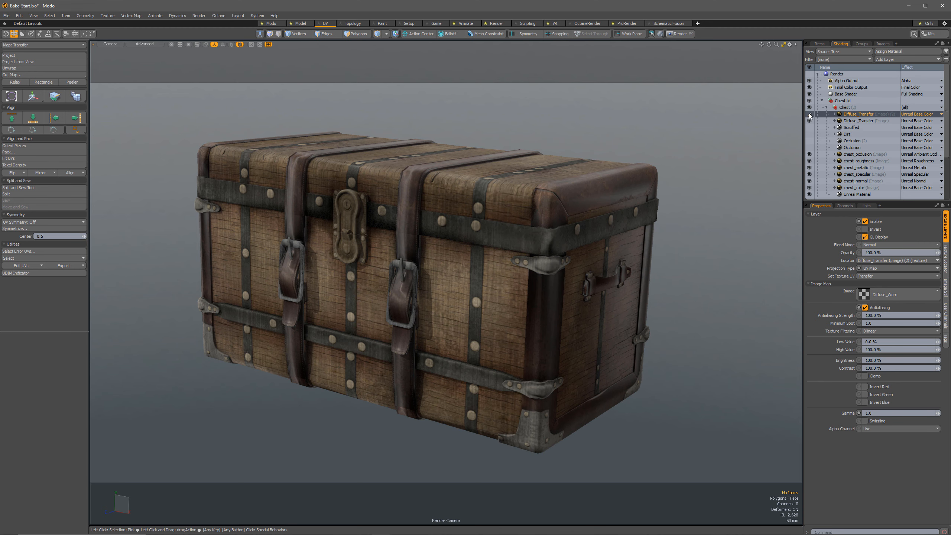